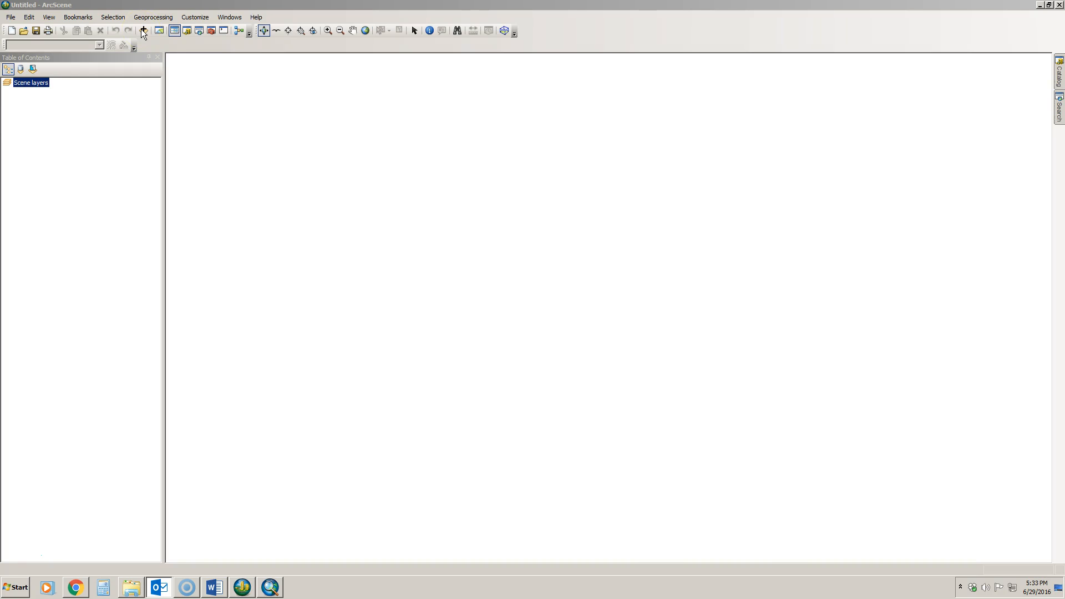
# - Add the elevation raster 41002280PAS_dem.tif to the empty scene
pyautogui.click(143, 31)
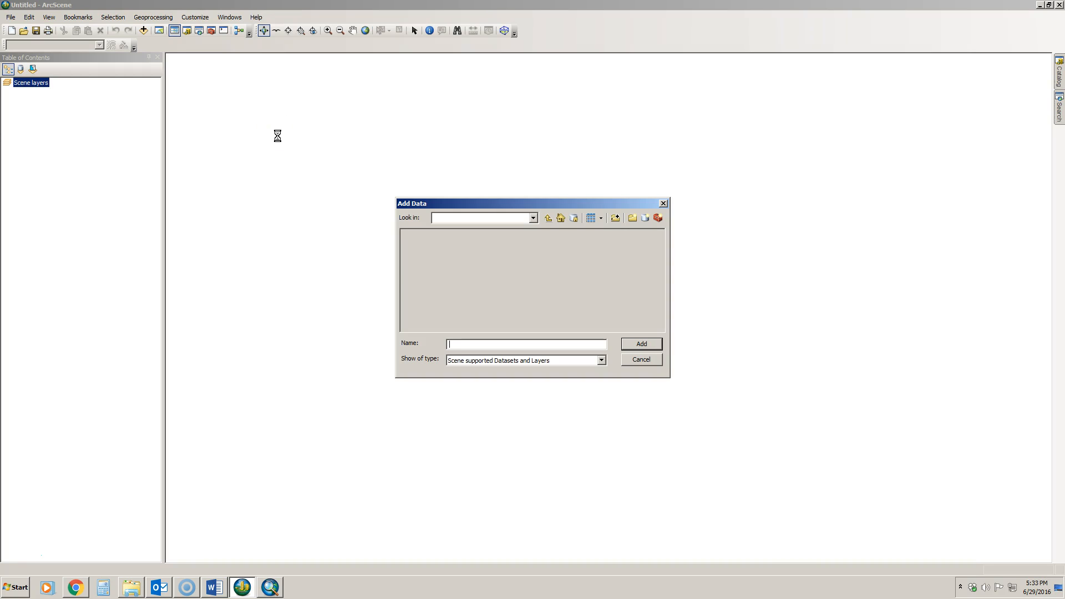
pyautogui.click(533, 218)
pyautogui.click(454, 309)
pyautogui.click(446, 309)
pyautogui.click(653, 344)
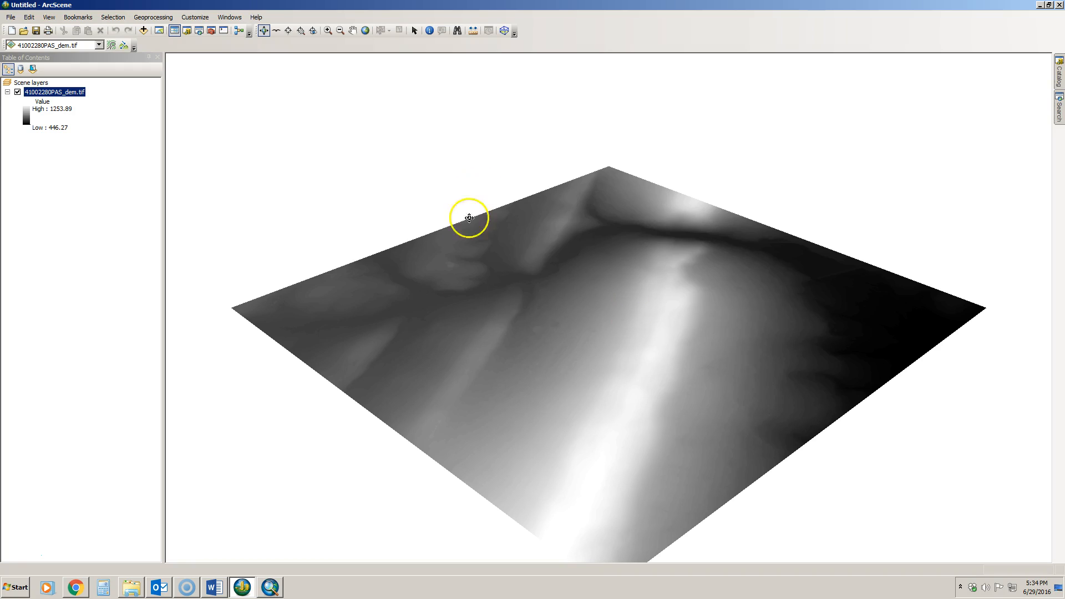
# - Undock the Tools toolbar and leave it floating over the upper part of the scene view
pyautogui.click(539, 303)
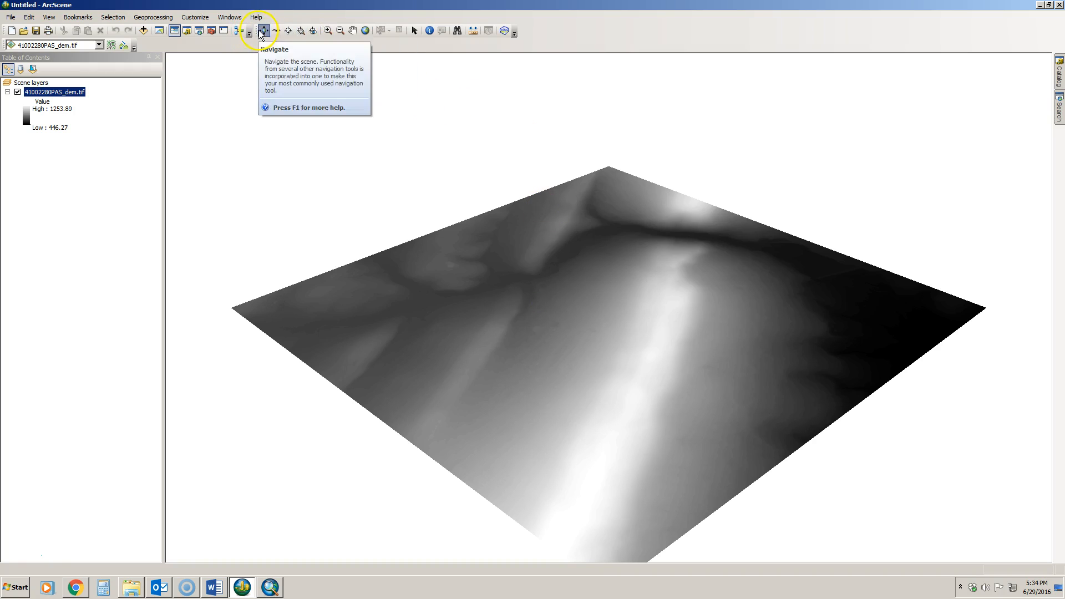
pyautogui.moveTo(251, 31); pyautogui.dragTo(426, 89)
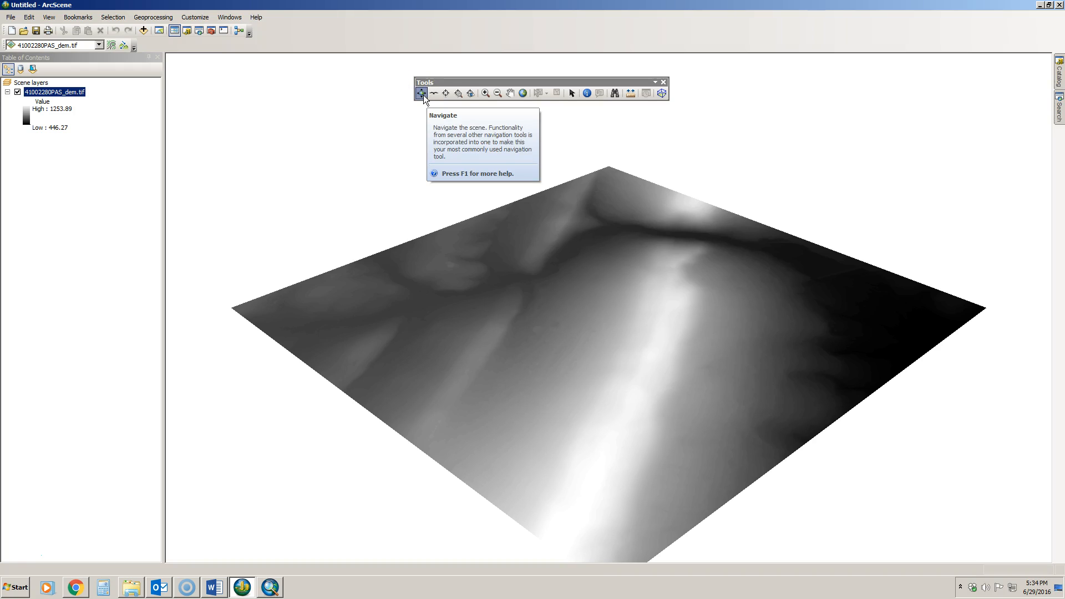
pyautogui.moveTo(575, 309); pyautogui.dragTo(446, 325)
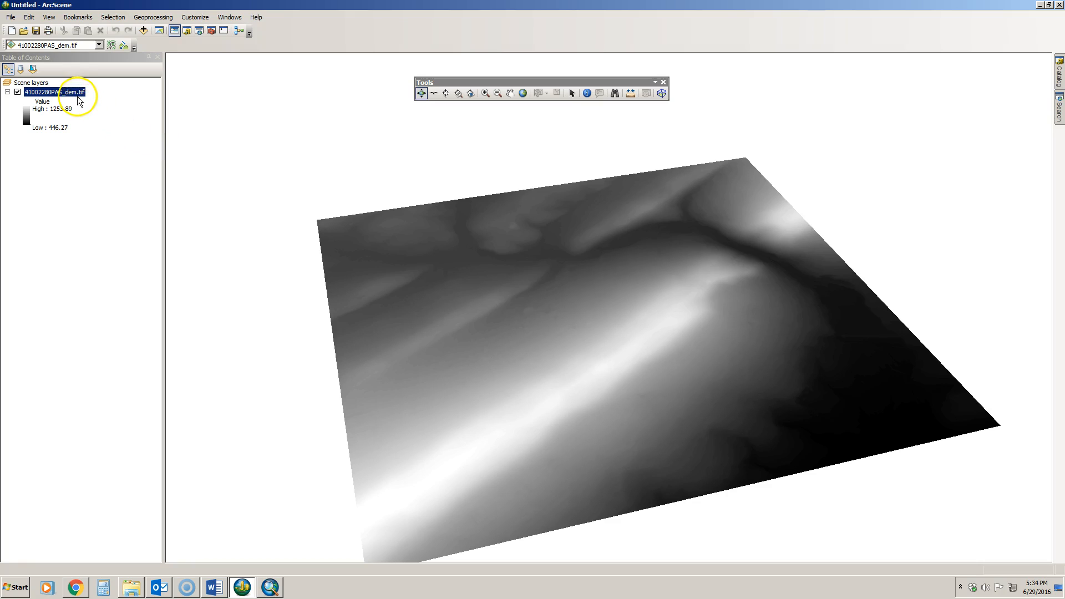
pyautogui.moveTo(501, 302); pyautogui.dragTo(528, 295)
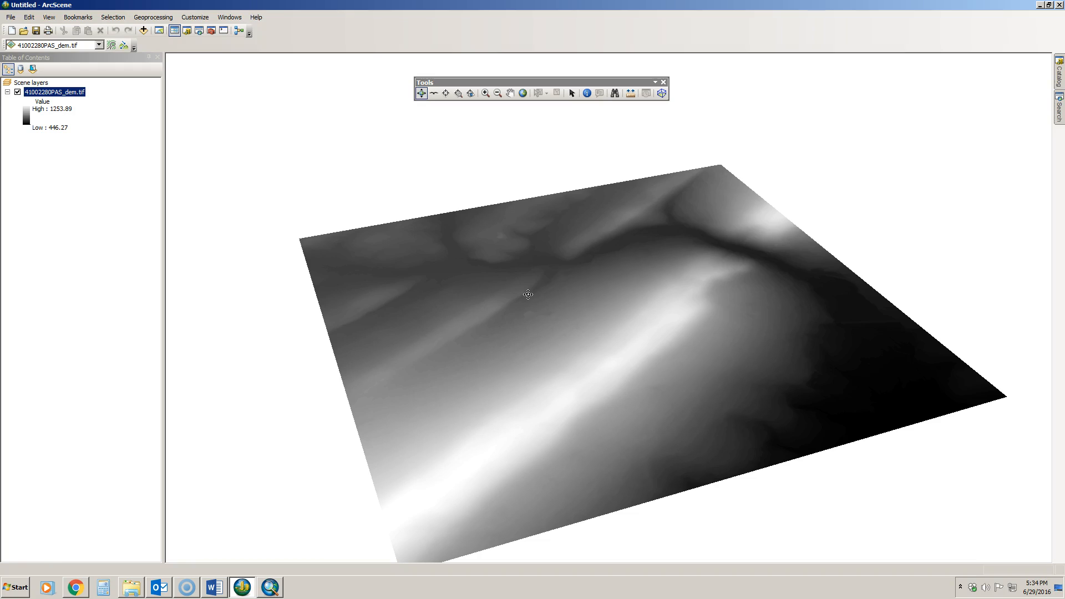
# - Symbolize the 41002280PAS_dem.tif layer with the Elevation #1 color ramp, keeping the stretched display
pyautogui.doubleClick(80, 92)
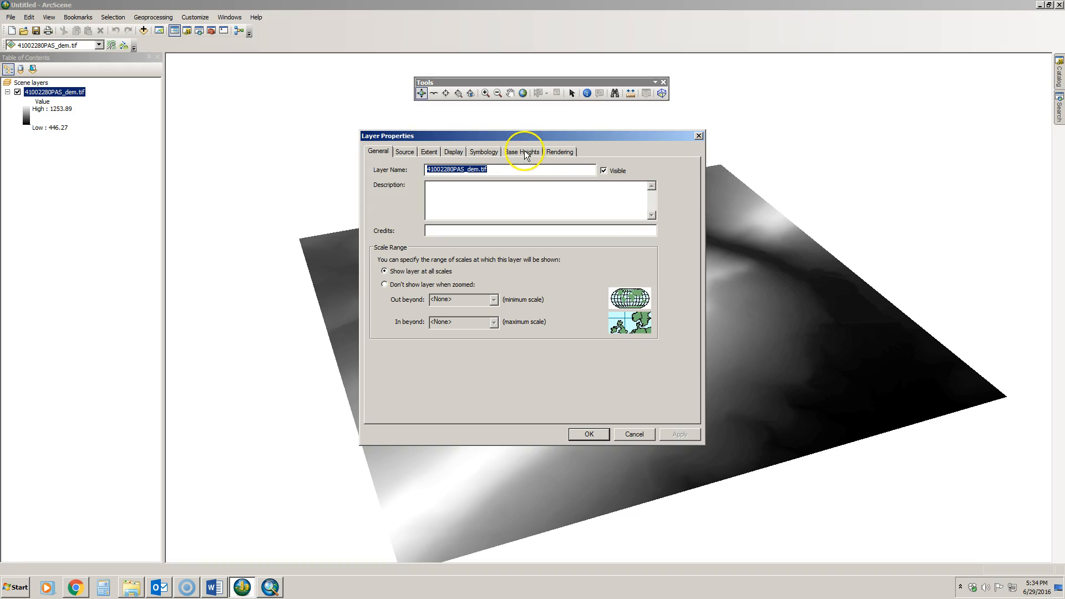
pyautogui.click(482, 154)
pyautogui.rightClick(529, 257)
pyautogui.click(533, 262)
pyautogui.click(534, 262)
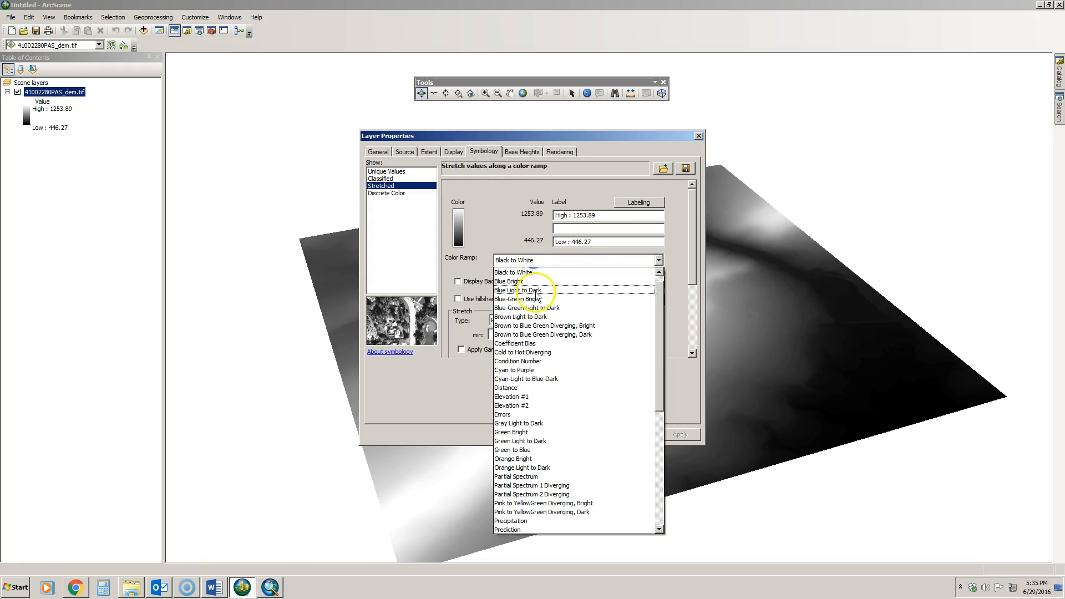
pyautogui.click(521, 398)
pyautogui.click(587, 434)
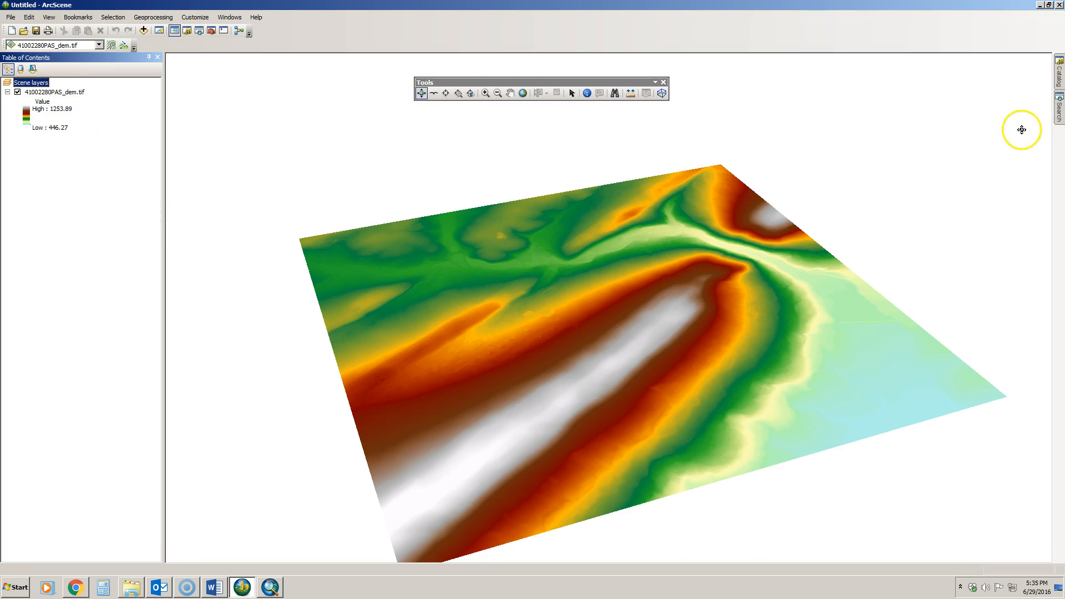
# - Run the 3D Analyst Hillshade tool on 41002280PAS_dem.tif with the default output raster, azimuth, altitude and Z factor
pyautogui.click(212, 32)
pyautogui.click(886, 273)
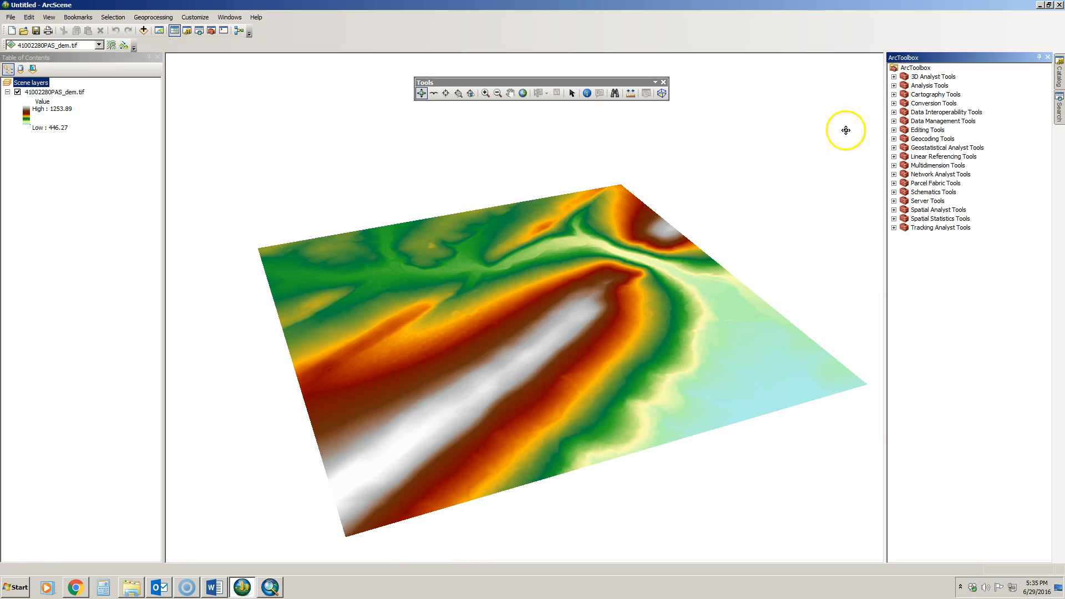
pyautogui.click(894, 77)
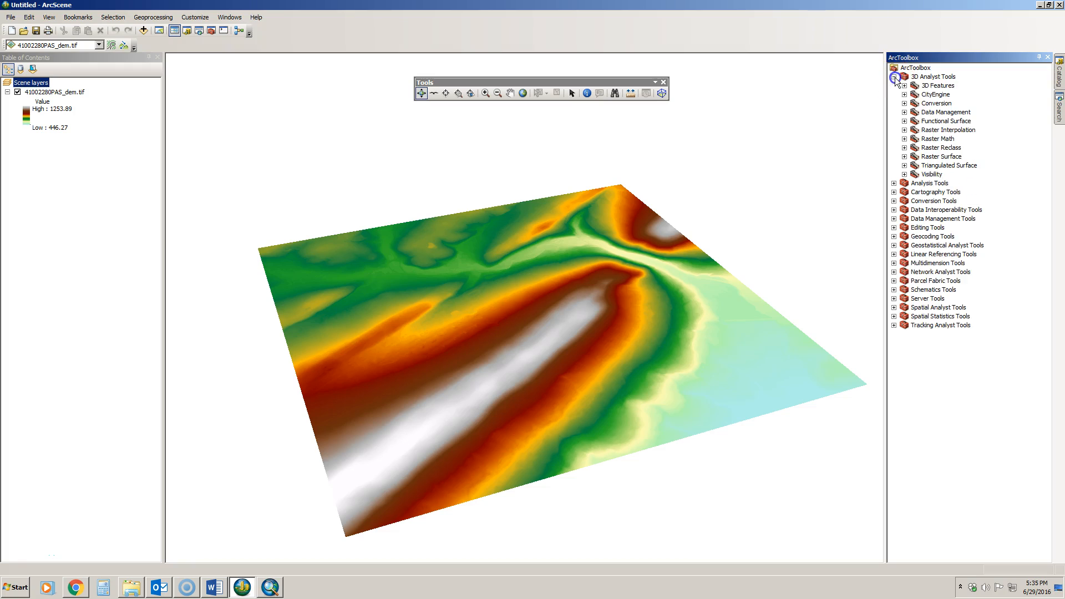
pyautogui.click(904, 157)
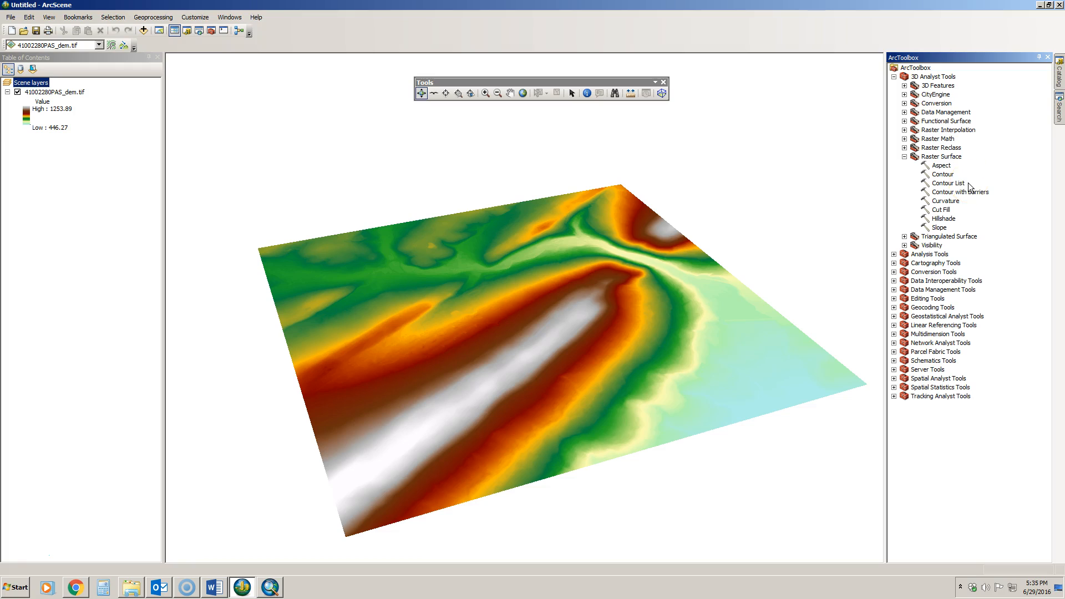
pyautogui.doubleClick(947, 219)
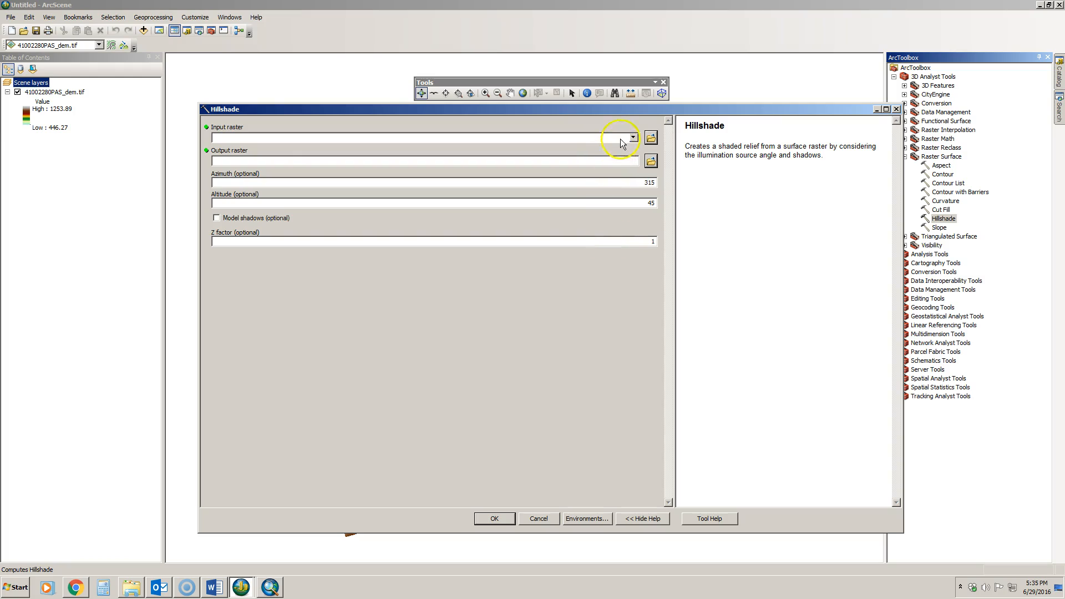
pyautogui.click(633, 138)
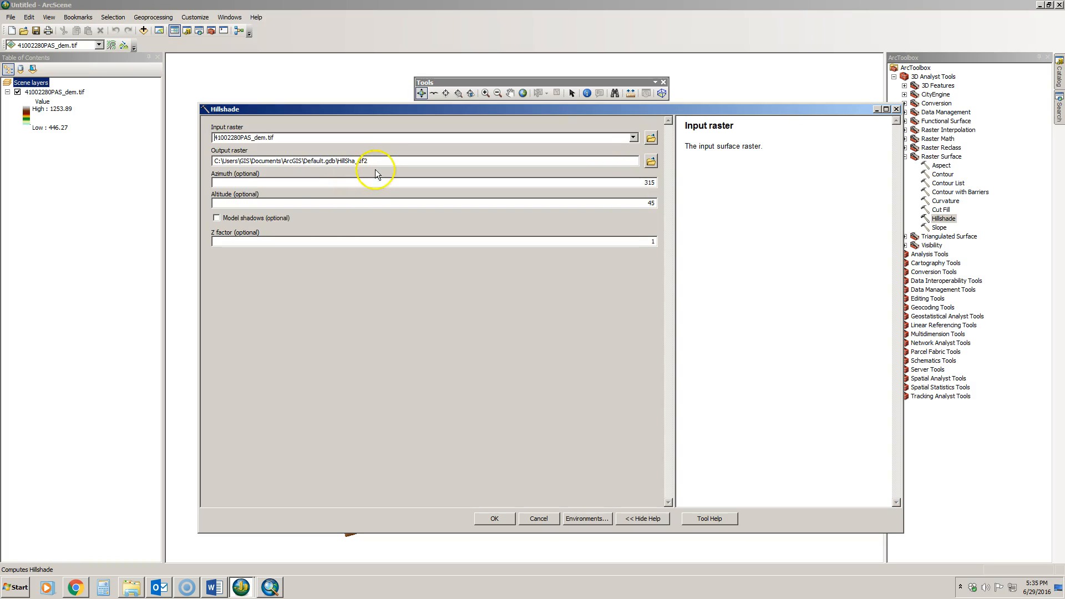
pyautogui.click(494, 521)
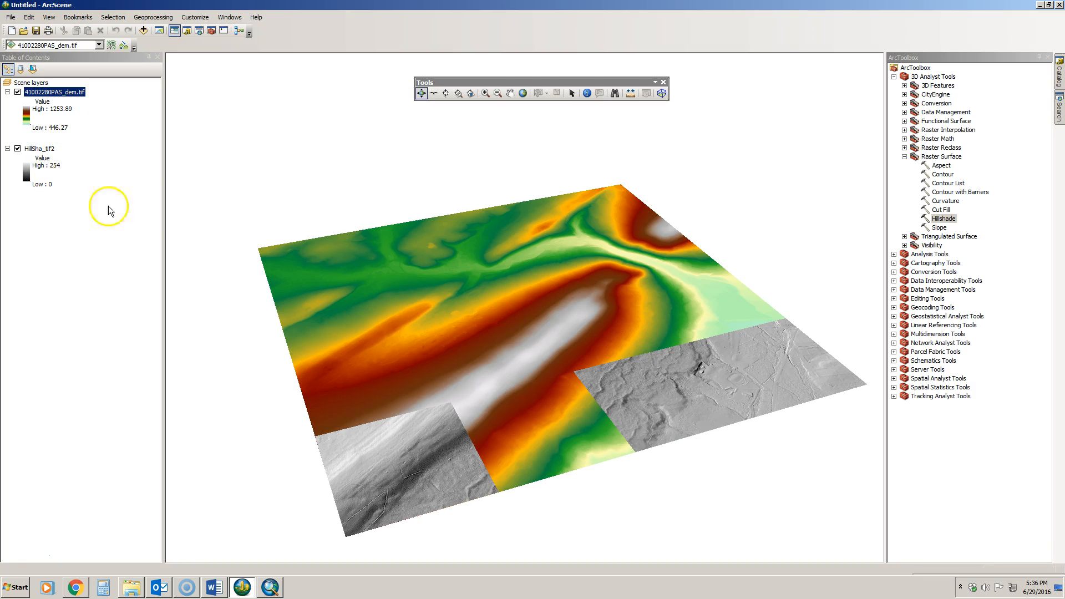
# - Set the drawing priority of the hillshade layer to 4 in its rendering properties
pyautogui.moveTo(475, 338); pyautogui.dragTo(390, 331)
pyautogui.moveTo(593, 422); pyautogui.dragTo(506, 435)
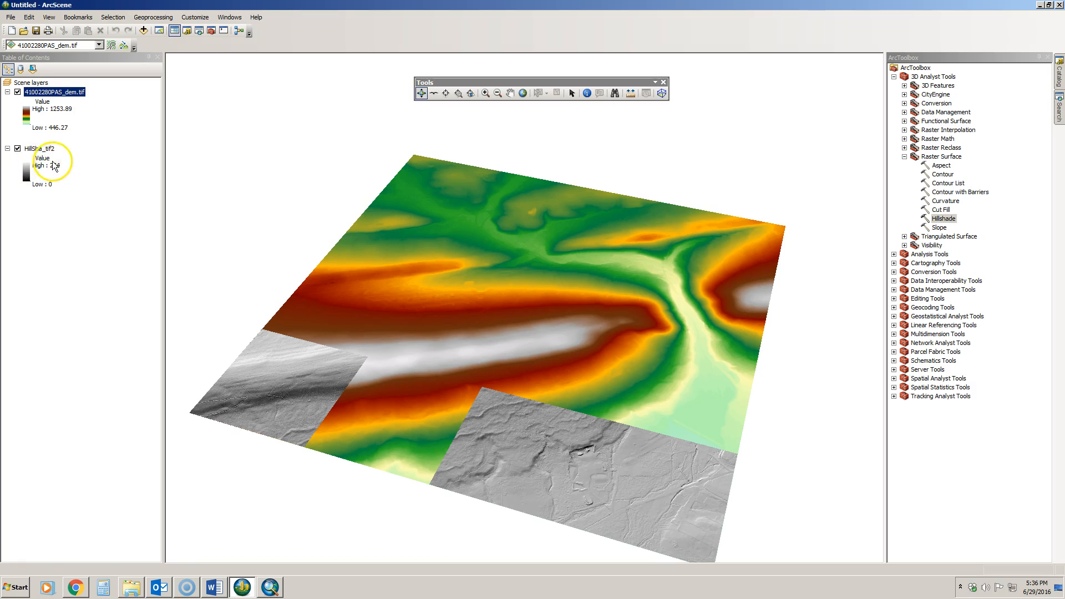
pyautogui.doubleClick(50, 149)
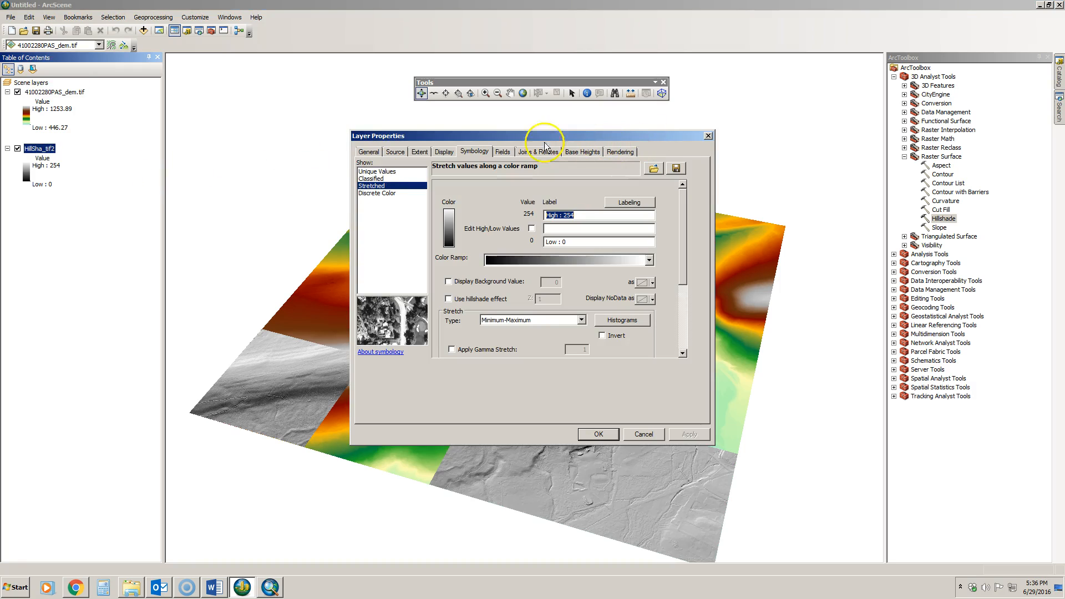
pyautogui.click(620, 152)
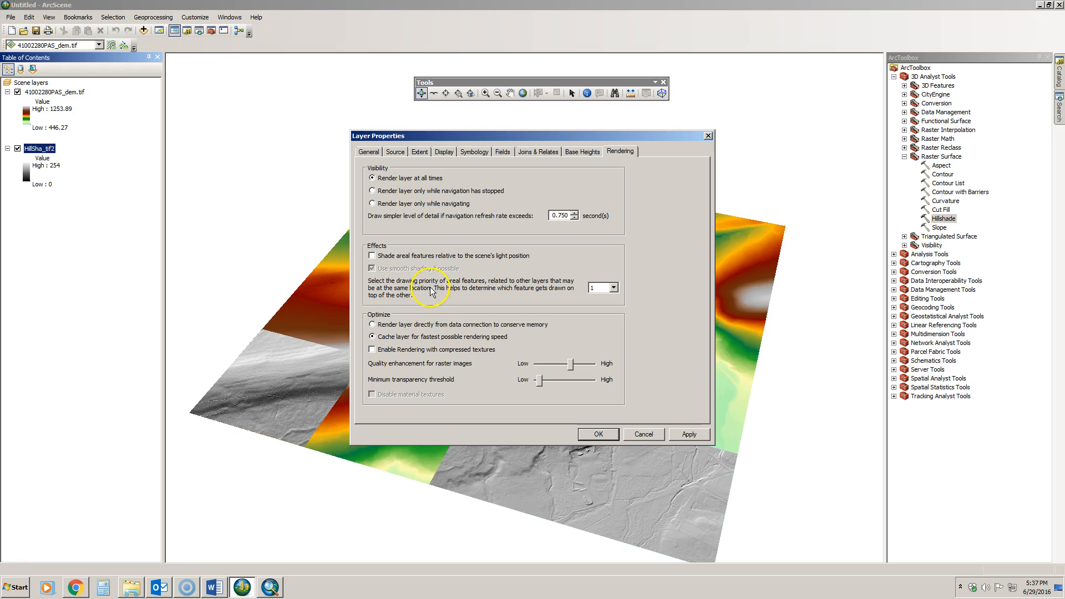
pyautogui.click(614, 288)
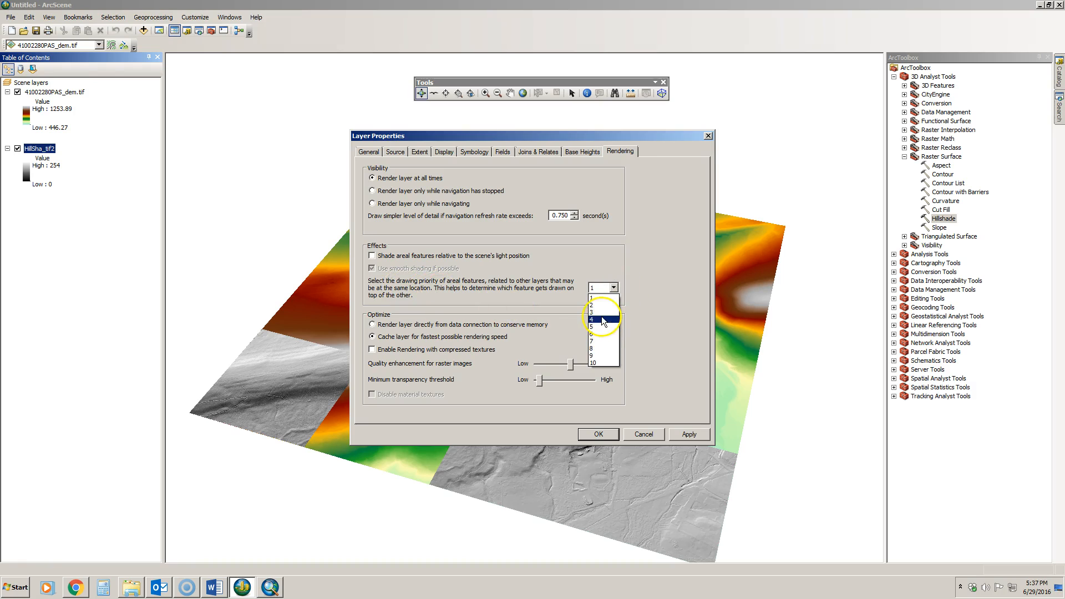
pyautogui.click(602, 309)
pyautogui.click(614, 288)
pyautogui.click(660, 308)
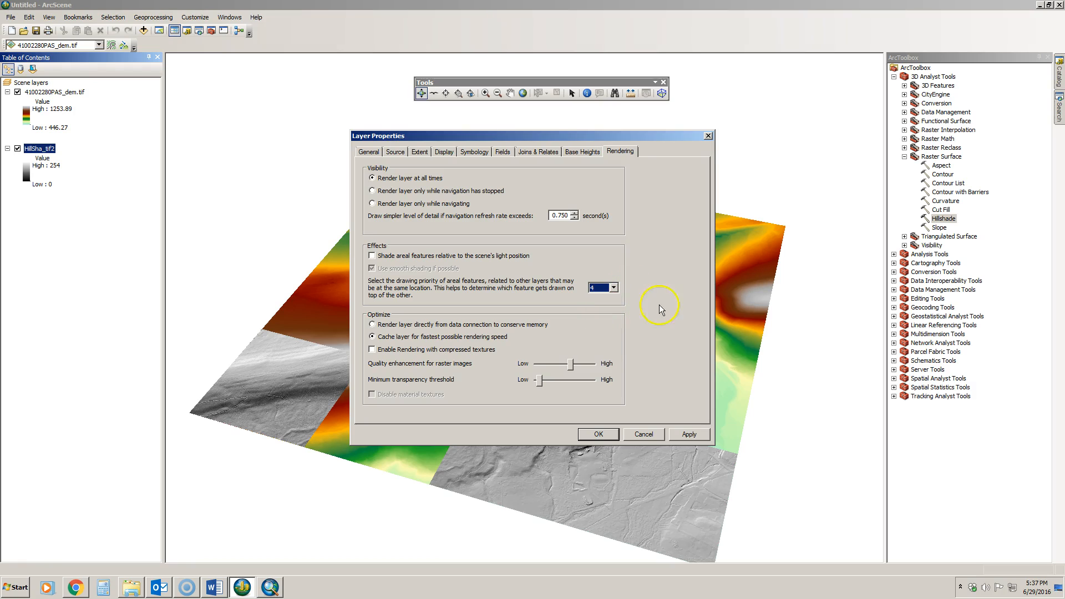
pyautogui.click(597, 435)
pyautogui.moveTo(542, 334); pyautogui.dragTo(448, 356)
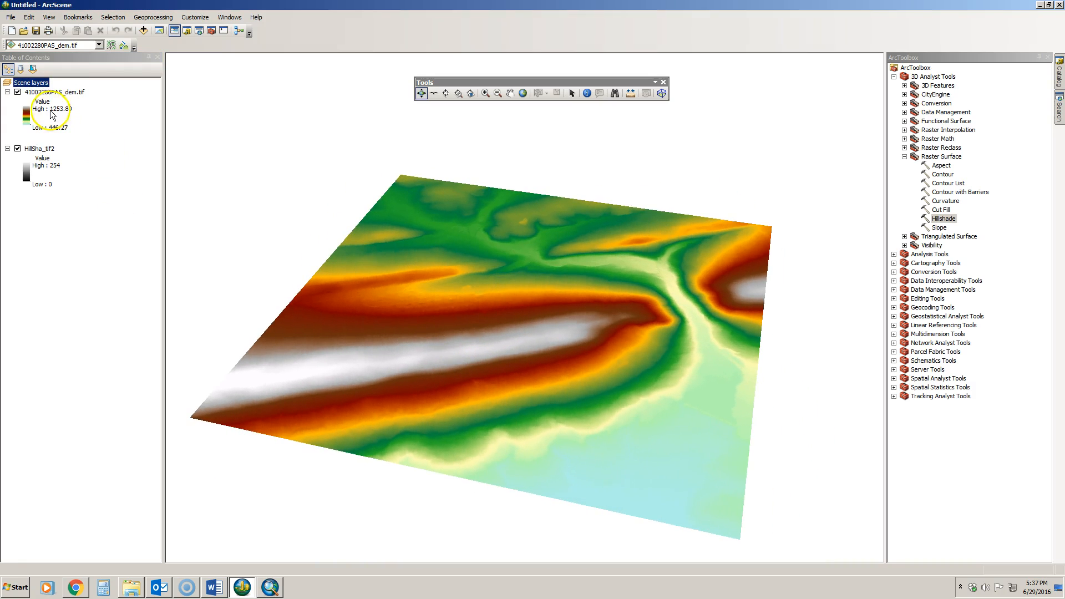
# - Set the transparency of the 41002280PAS_dem.tif layer to 60% so the hillshade shows through it
pyautogui.doubleClick(41, 92)
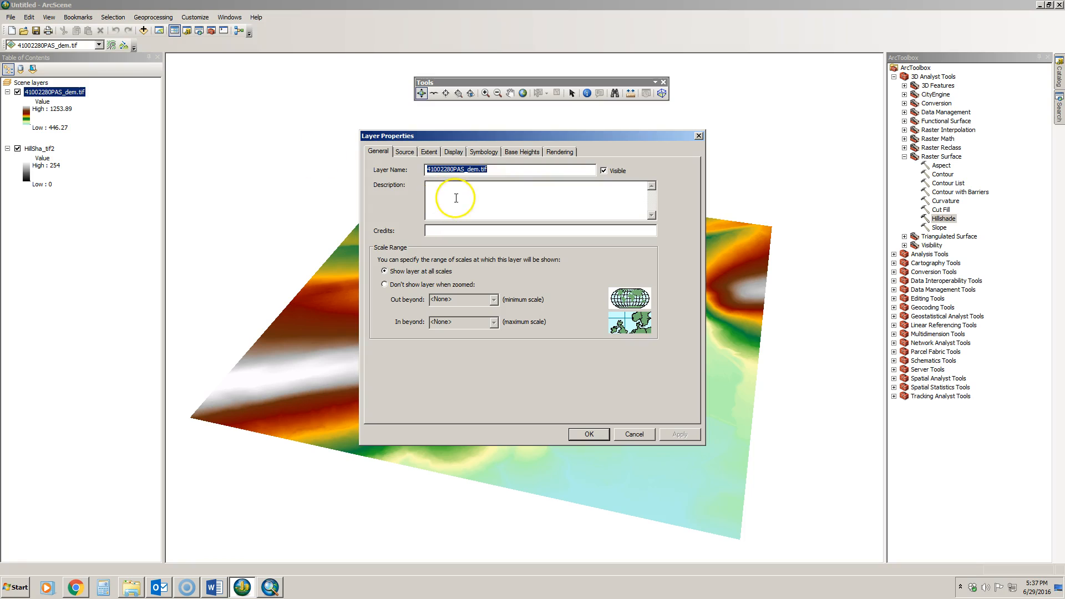
pyautogui.click(483, 152)
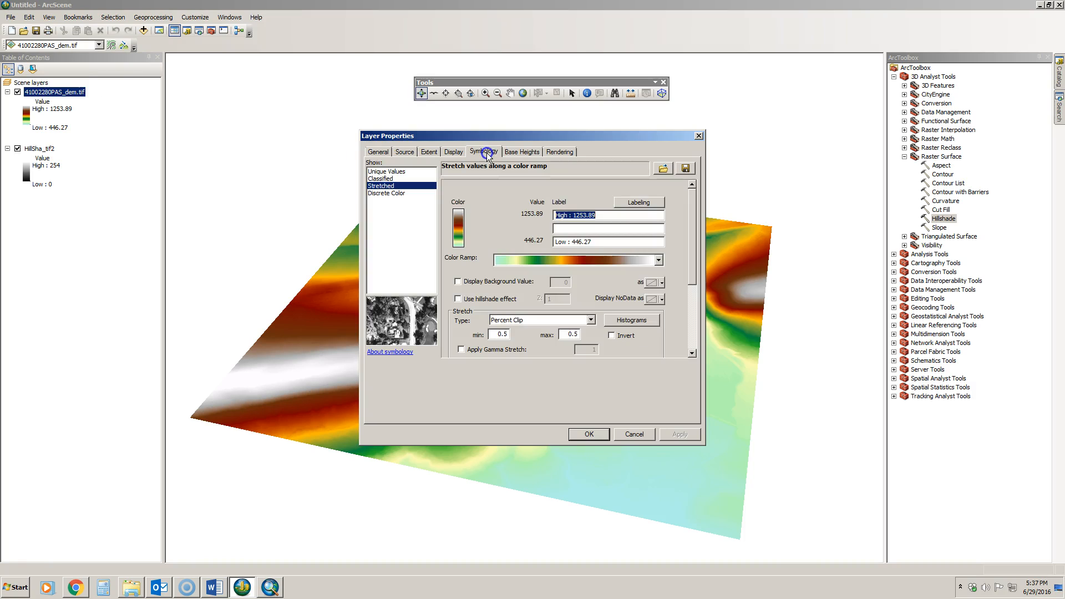
pyautogui.click(453, 152)
pyautogui.moveTo(460, 272); pyautogui.dragTo(488, 273)
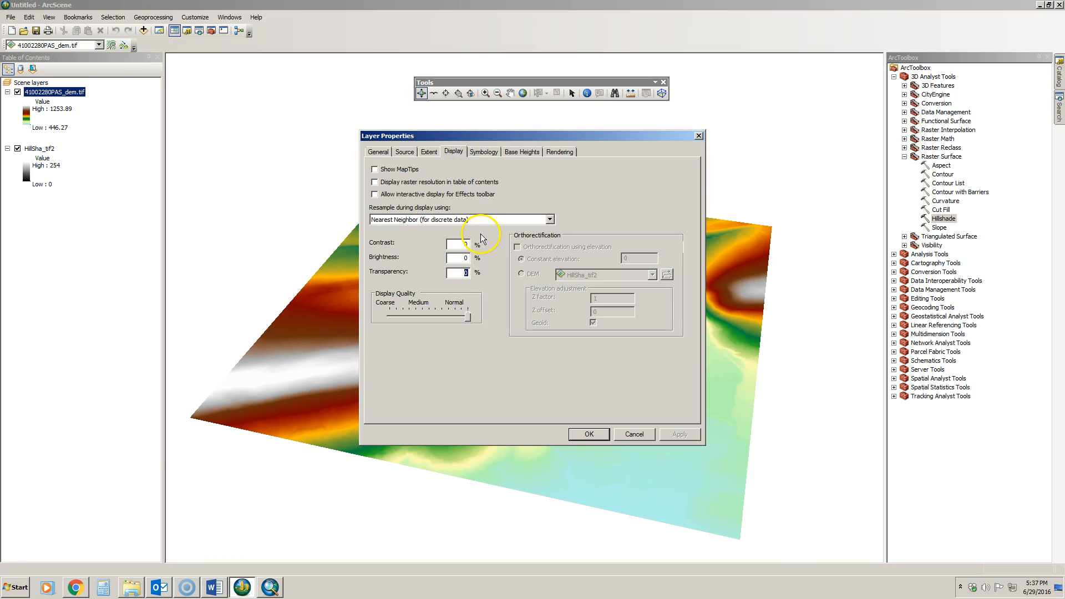
pyautogui.write('60')
pyautogui.click(580, 434)
pyautogui.moveTo(459, 354); pyautogui.dragTo(428, 366)
pyautogui.moveTo(599, 405); pyautogui.dragTo(658, 400)
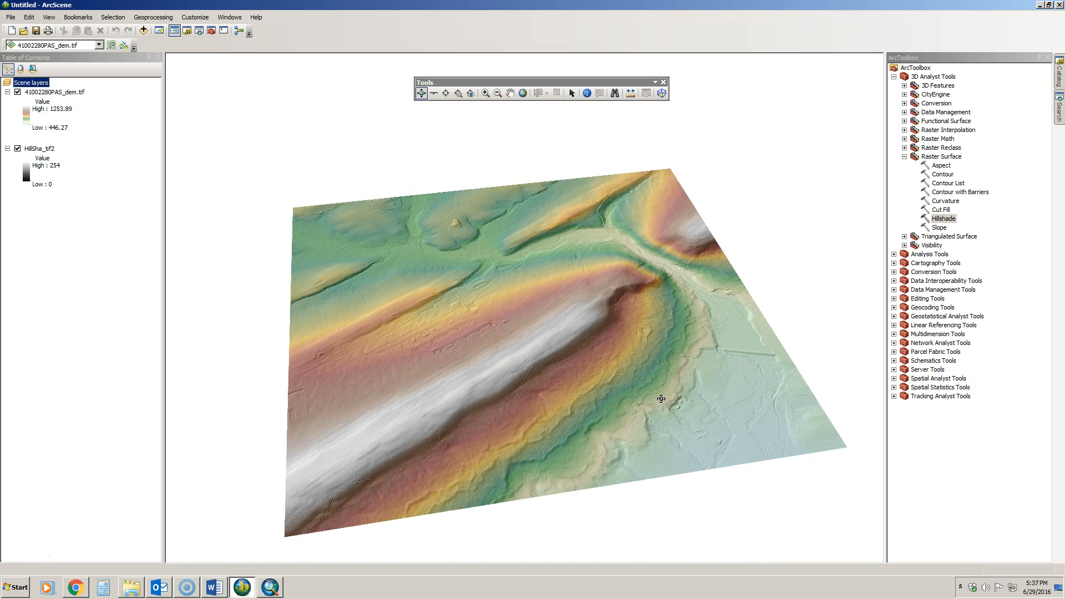
pyautogui.moveTo(583, 344); pyautogui.dragTo(541, 372)
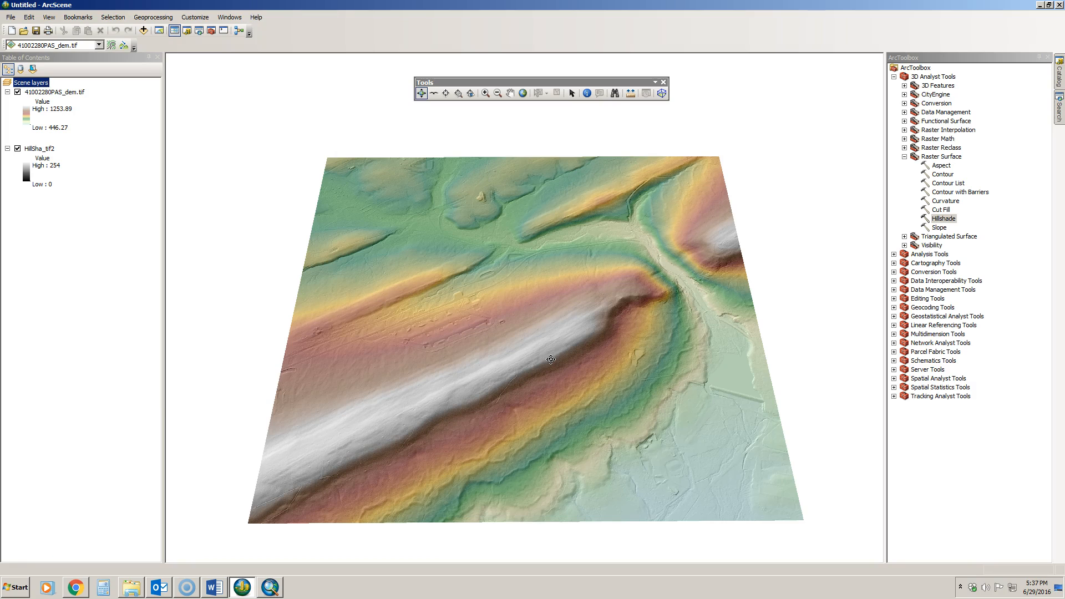
# - Set the base heights of the 41002280PAS_dem.tif layer to float on its own DEM as the custom surface
pyautogui.doubleClick(60, 93)
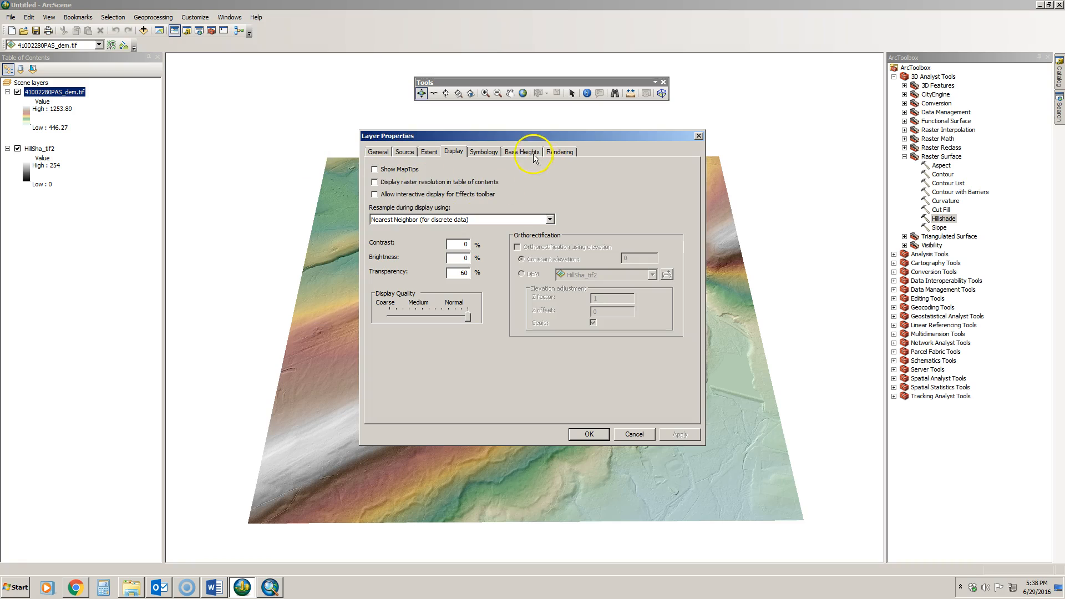
pyautogui.click(533, 154)
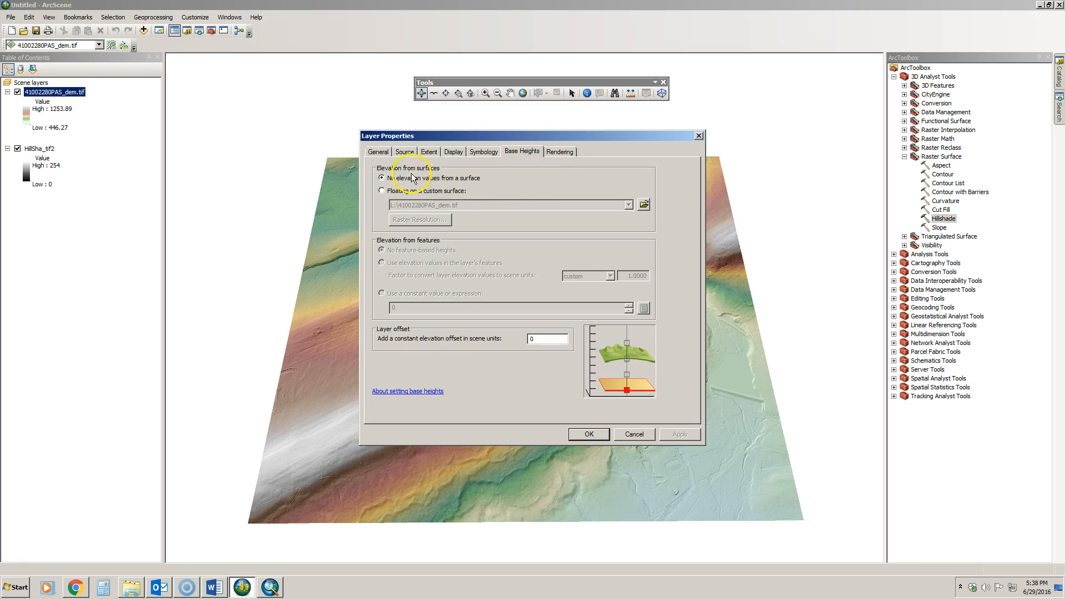
pyautogui.click(390, 191)
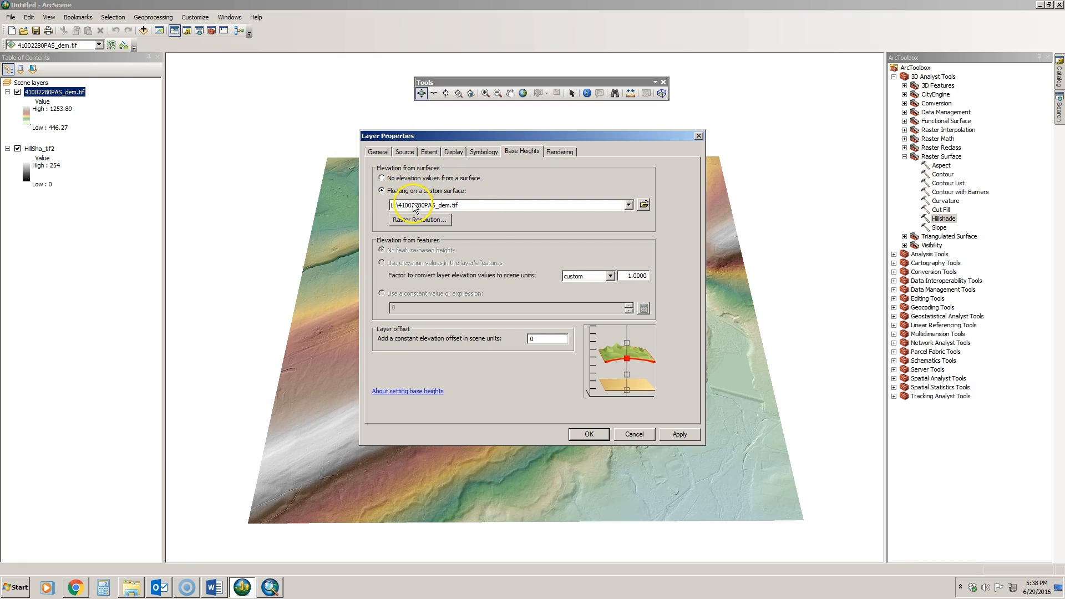
pyautogui.click(589, 433)
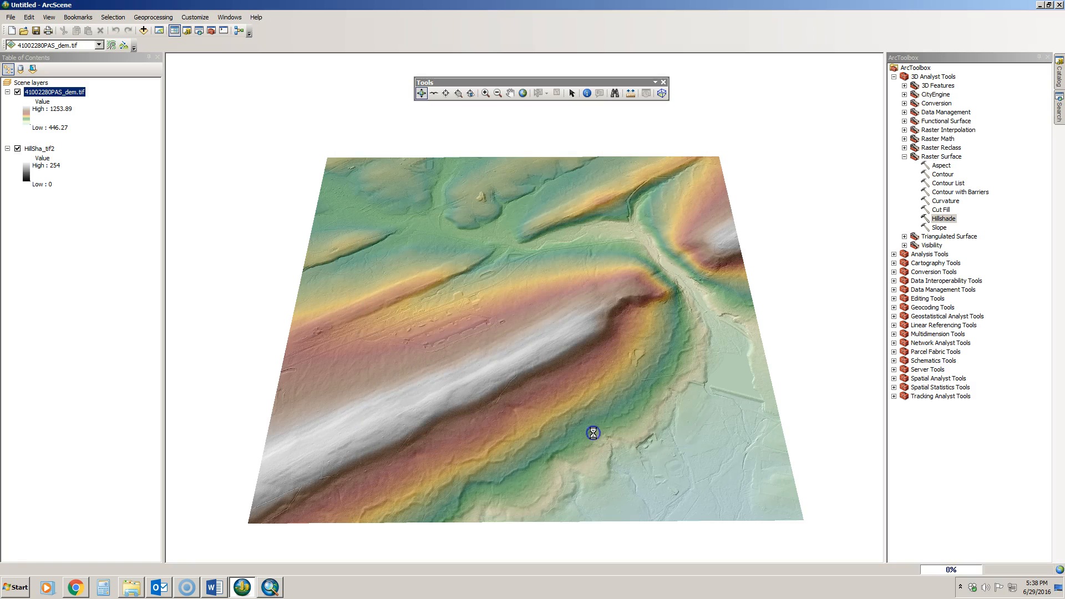
pyautogui.moveTo(658, 356); pyautogui.dragTo(526, 337)
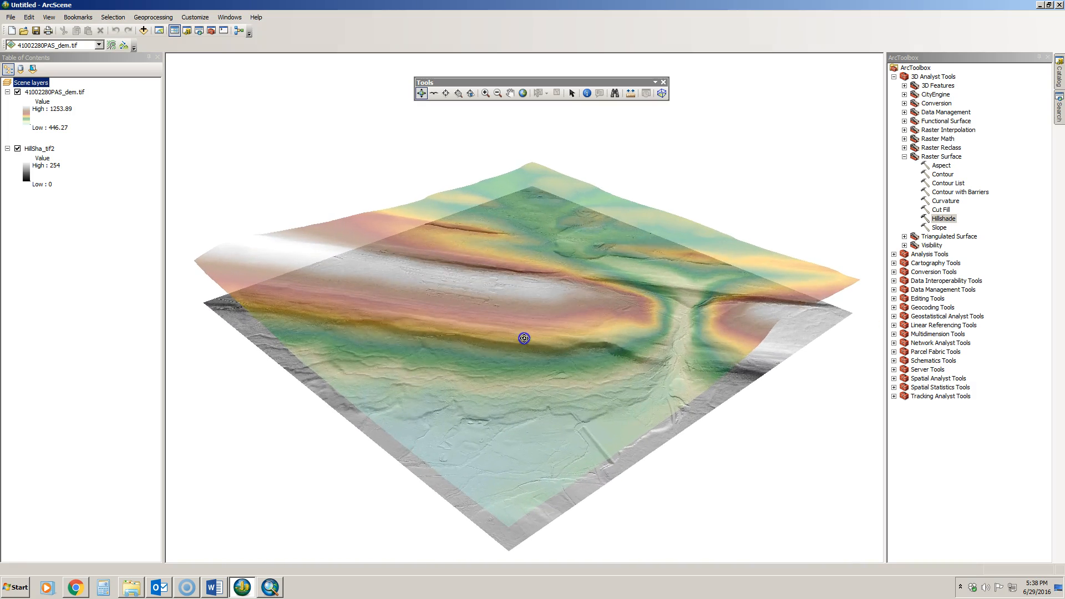
# - Set the base heights of the HillSha_tif2 layer to float on the custom surface 41002280PAS_dem.tif
pyautogui.doubleClick(50, 149)
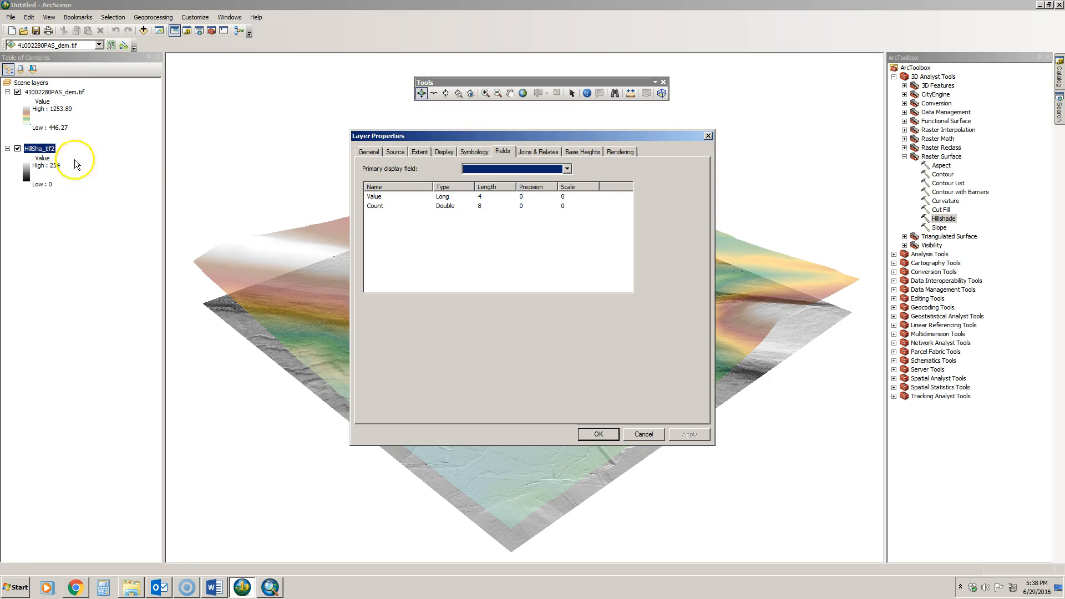
pyautogui.click(582, 152)
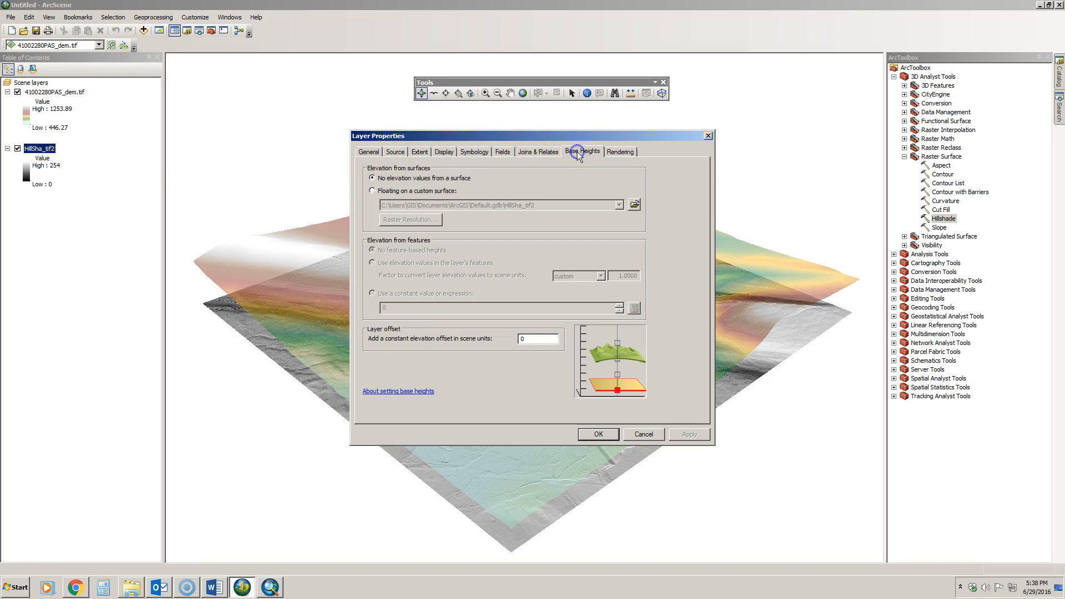
pyautogui.click(432, 191)
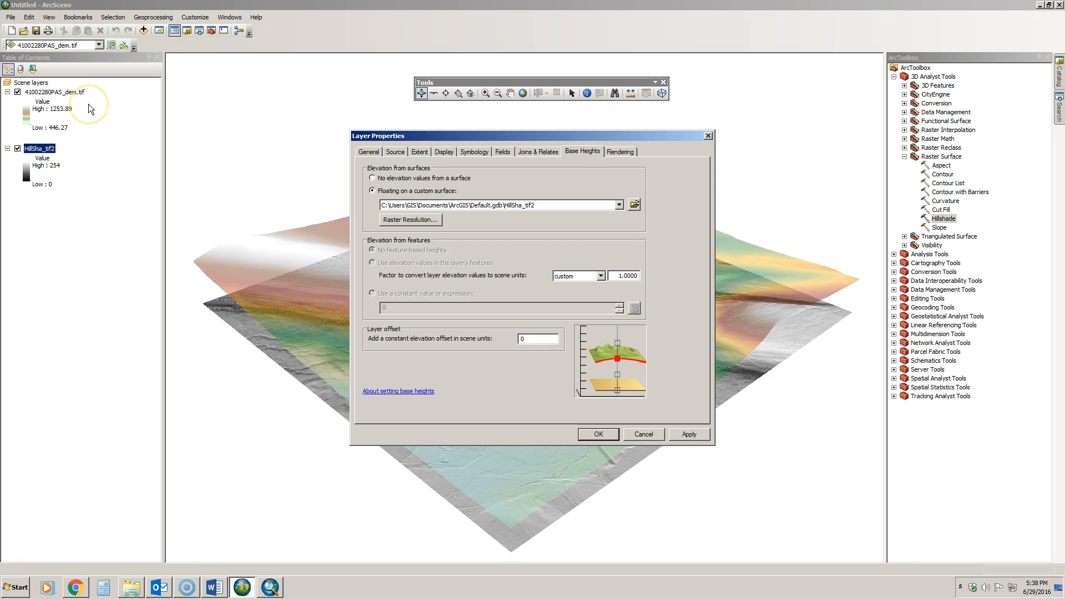
pyautogui.click(528, 206)
pyautogui.click(471, 223)
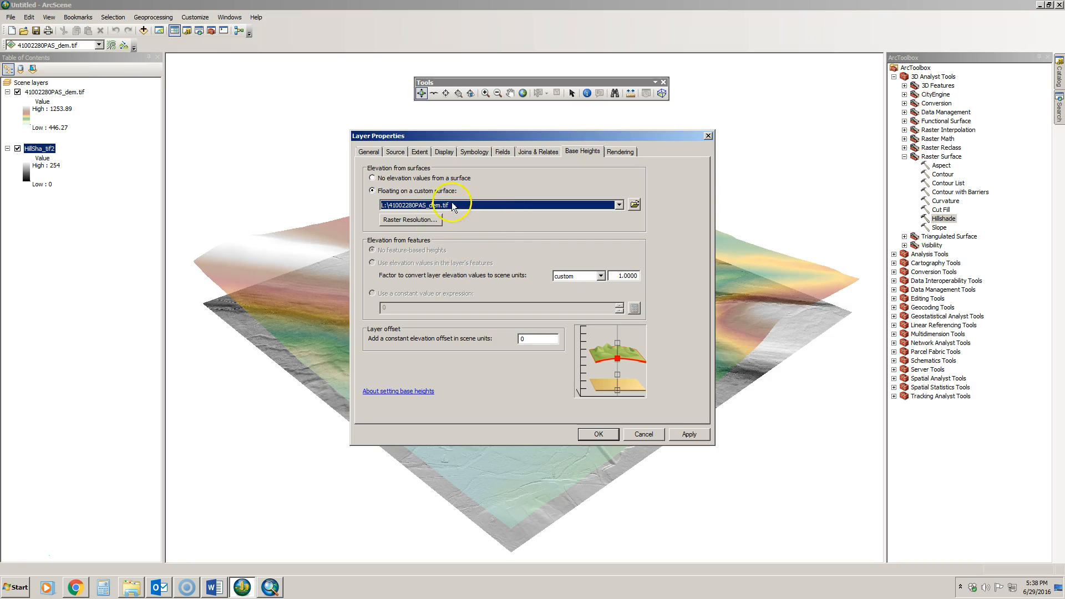
pyautogui.click(598, 435)
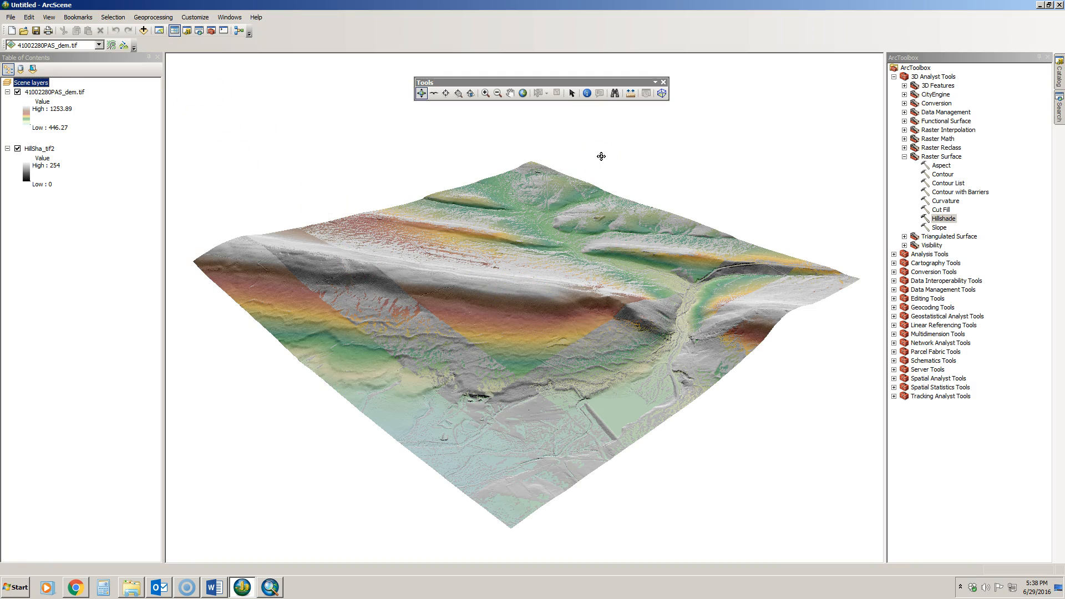
# - Set the drawing priority of the HillSha_tif2 layer to 5 in its rendering properties
pyautogui.moveTo(601, 157); pyautogui.dragTo(511, 294)
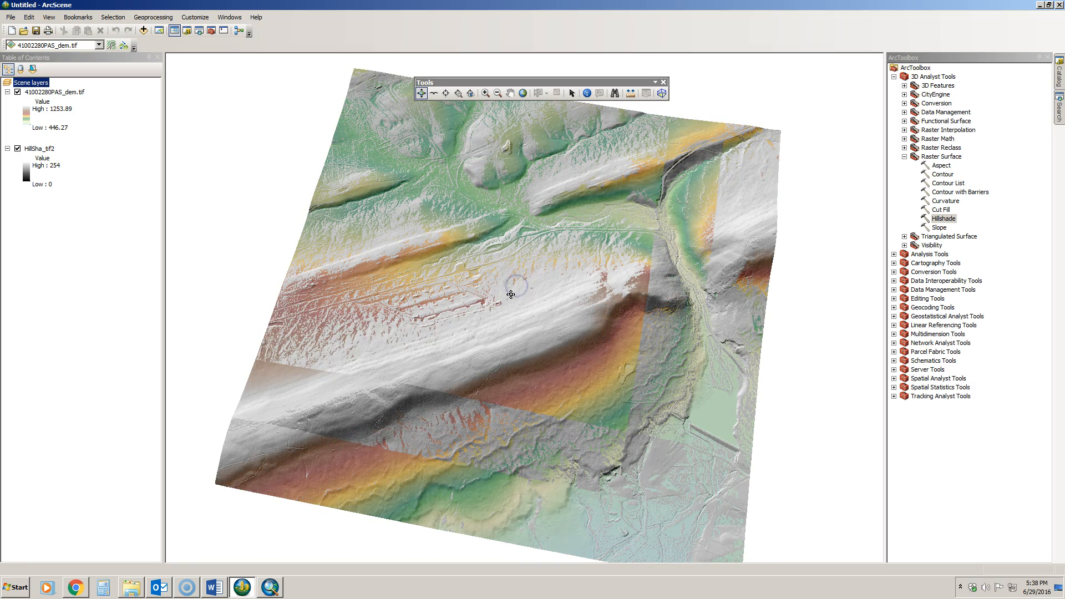
pyautogui.click(35, 150)
pyautogui.doubleClick(35, 149)
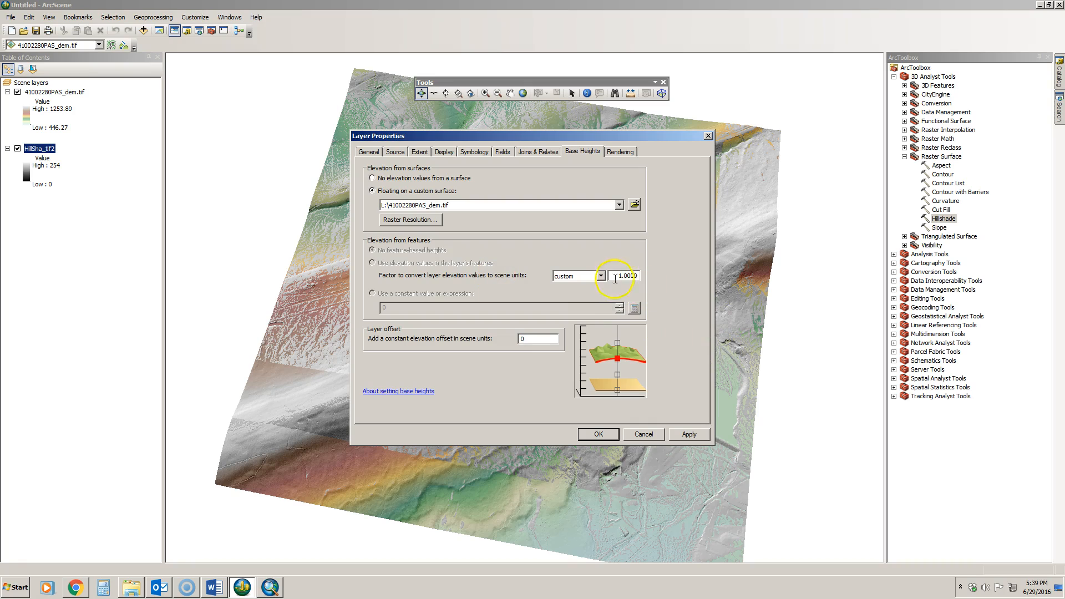
pyautogui.click(613, 153)
pyautogui.click(614, 288)
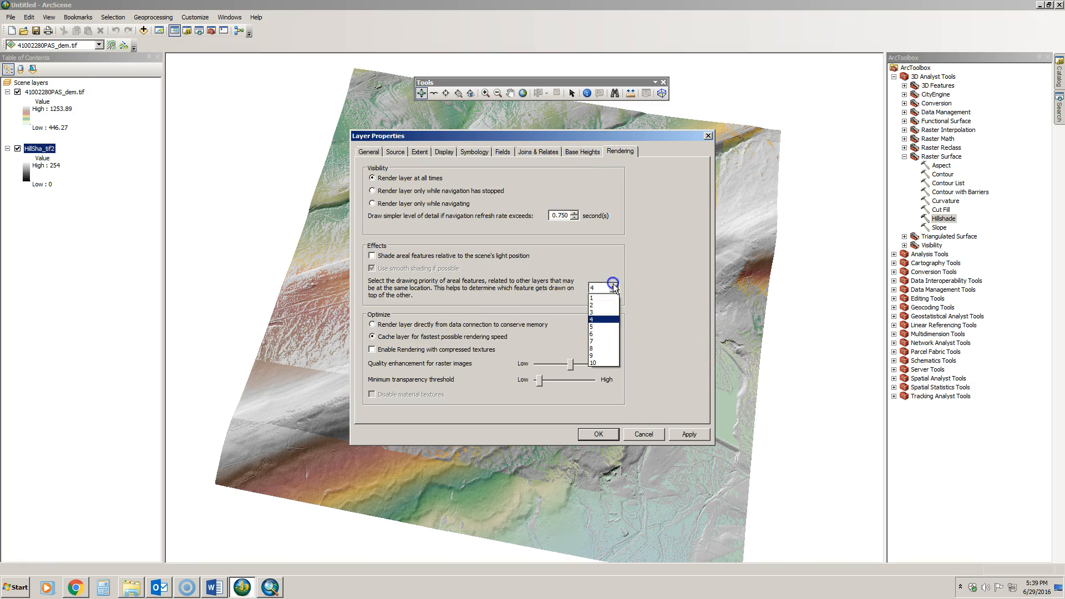
pyautogui.click(595, 326)
pyautogui.click(599, 433)
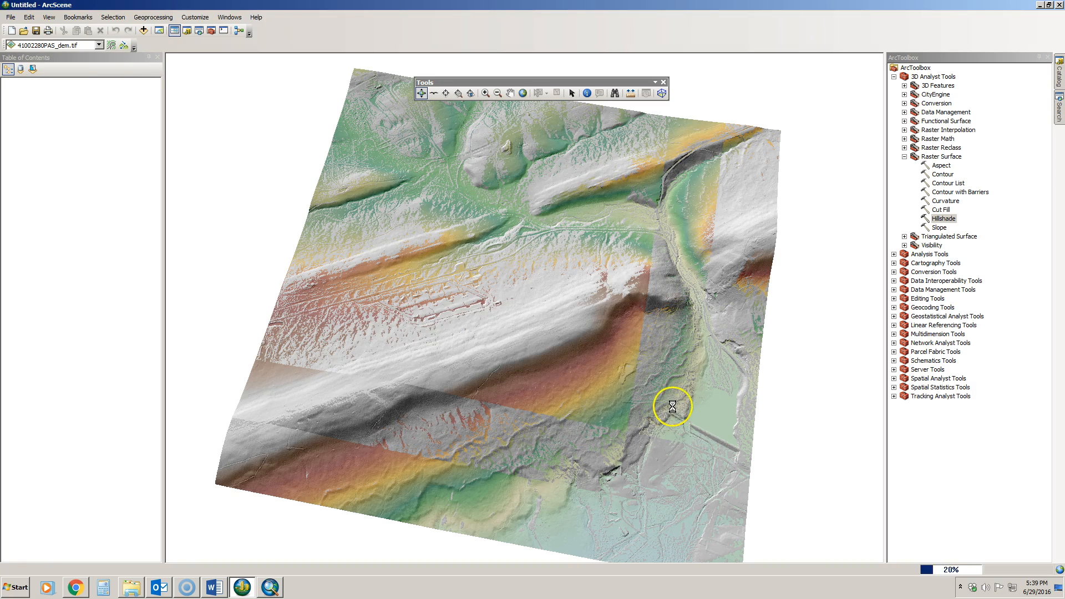
# - Hide the 41002280PAS_dem.tif layer to inspect the hillshade alone, and show it again
pyautogui.moveTo(540, 380); pyautogui.dragTo(514, 351)
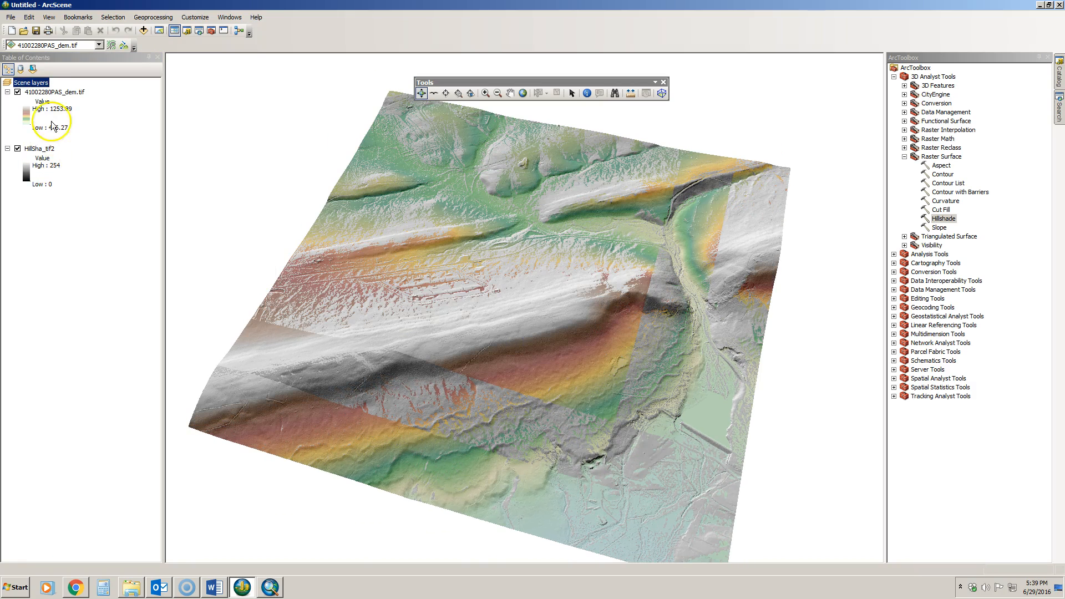
pyautogui.click(18, 93)
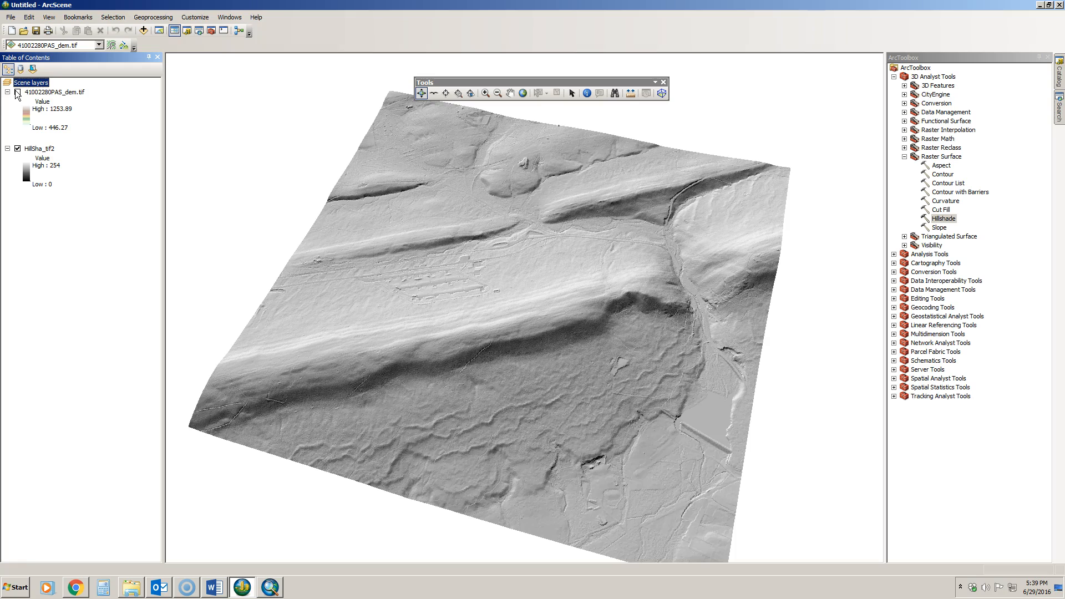
pyautogui.click(46, 93)
pyautogui.click(18, 92)
pyautogui.click(45, 157)
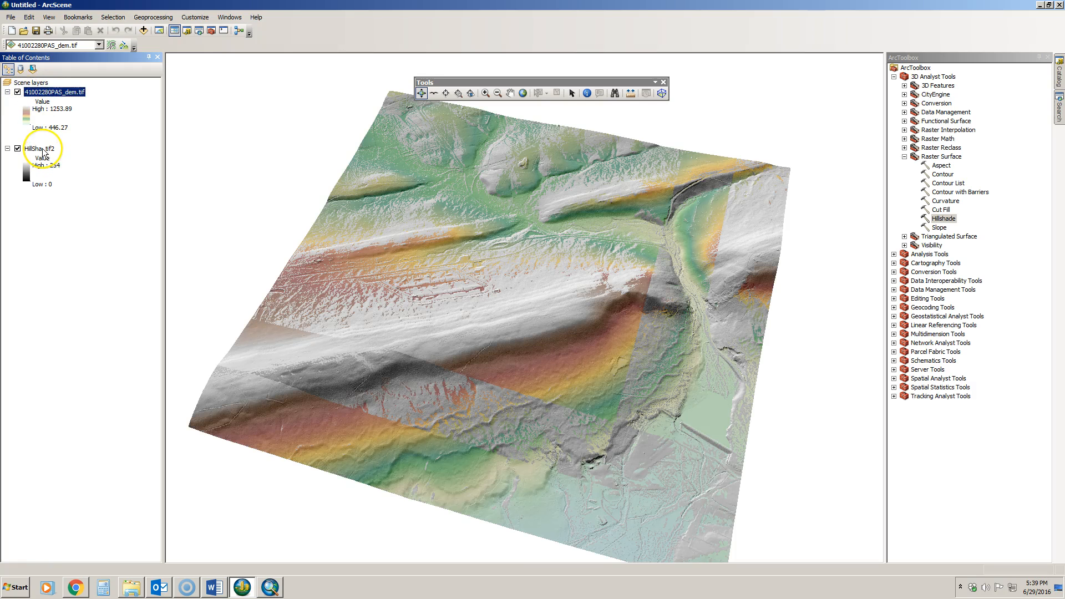
# - Reselect drawing priority 5 for the HillSha_tif2 layer and apply its rendering properties again
pyautogui.doubleClick(42, 149)
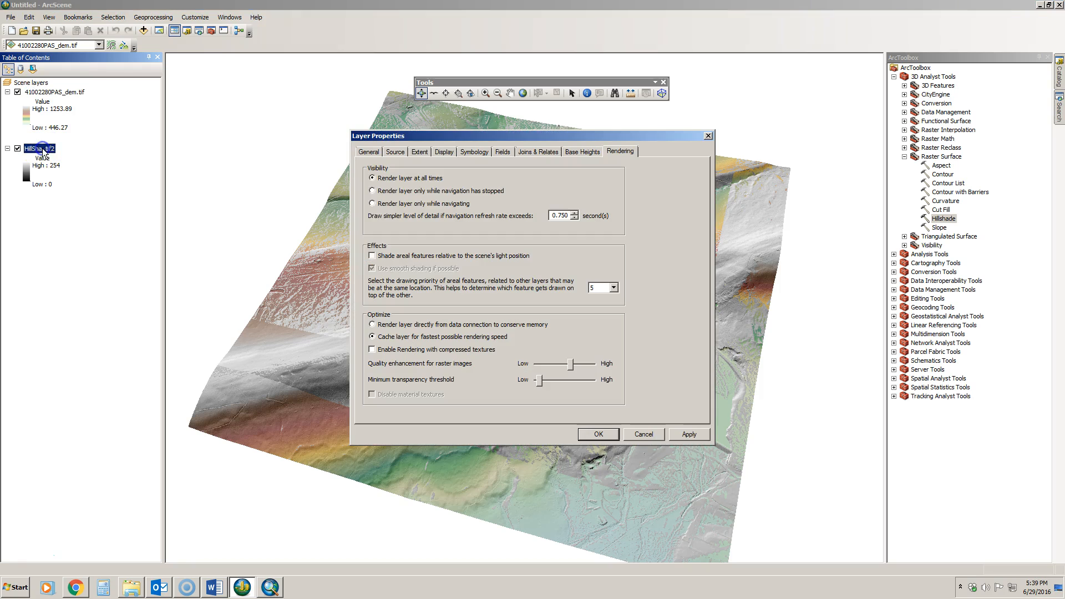
pyautogui.click(614, 289)
pyautogui.click(602, 326)
pyautogui.click(601, 435)
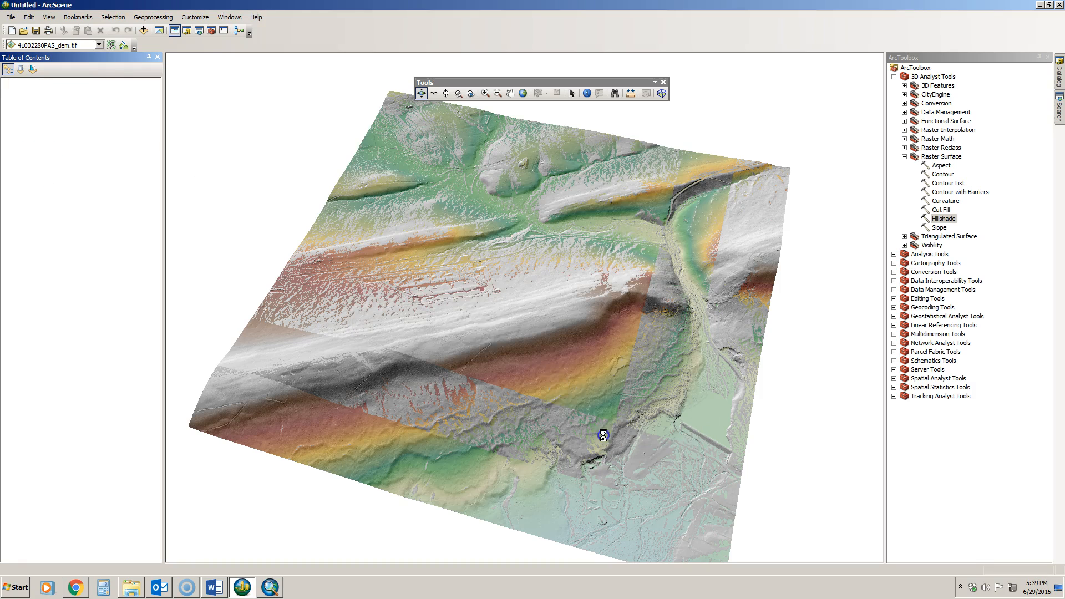
# - Save the scene as an ArcScene Document named leb on the Desktop
pyautogui.moveTo(506, 345); pyautogui.dragTo(401, 266)
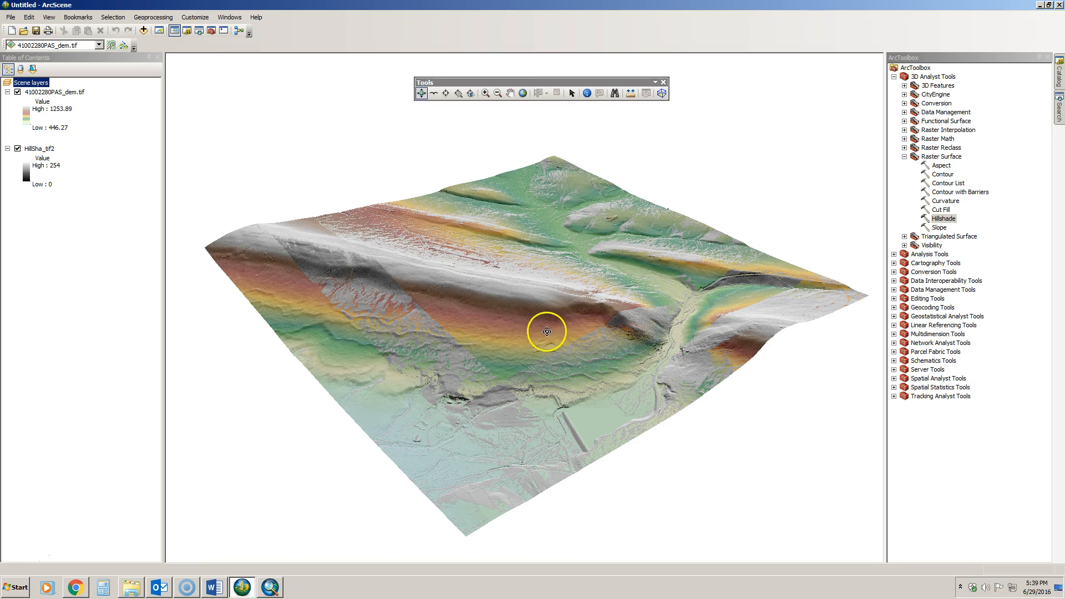
pyautogui.click(10, 20)
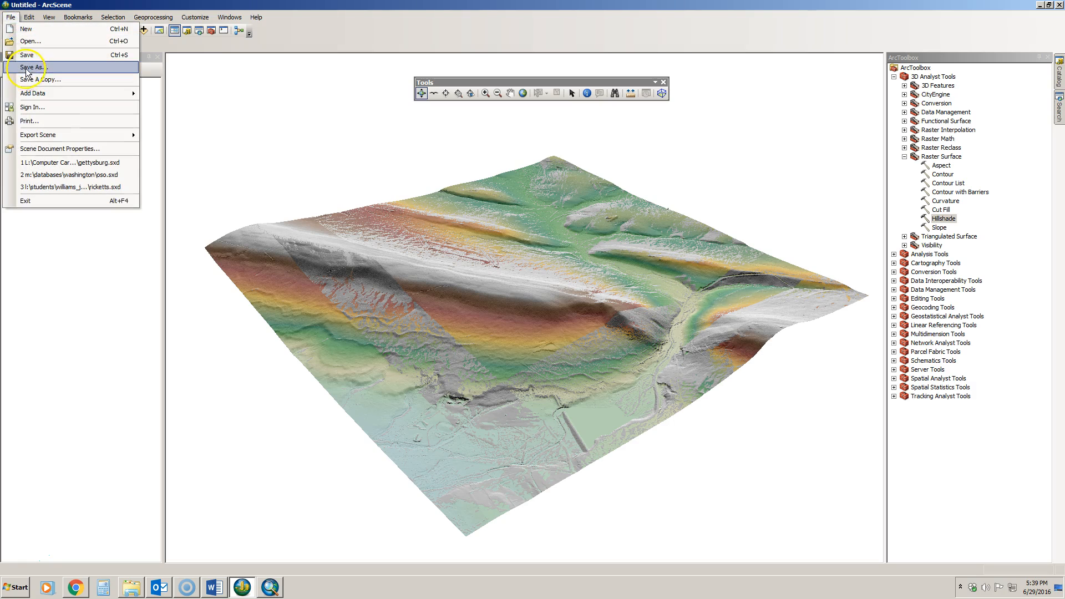
pyautogui.click(27, 67)
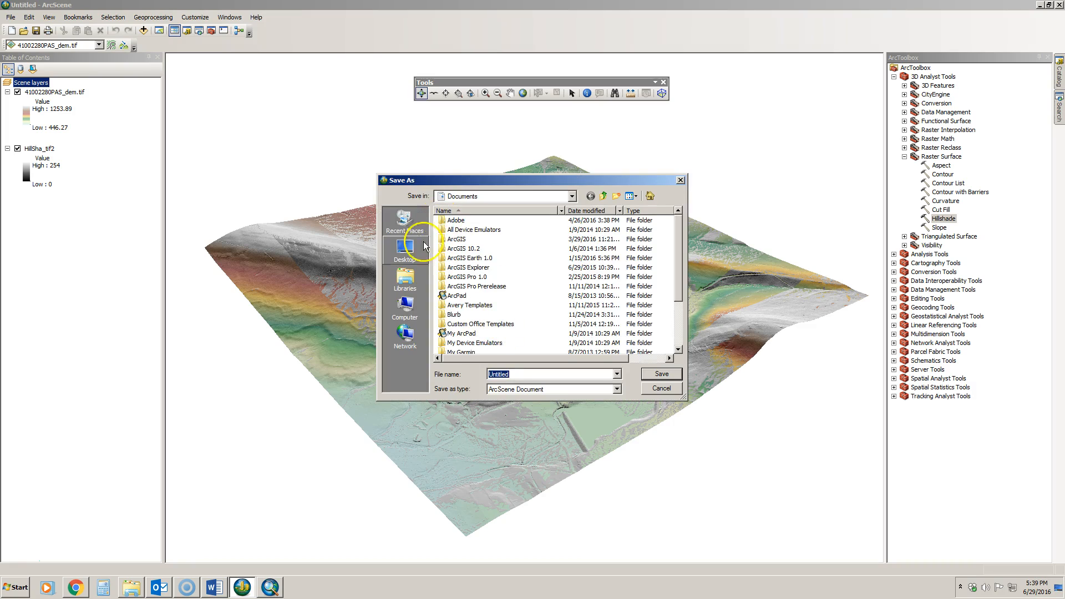
pyautogui.click(411, 250)
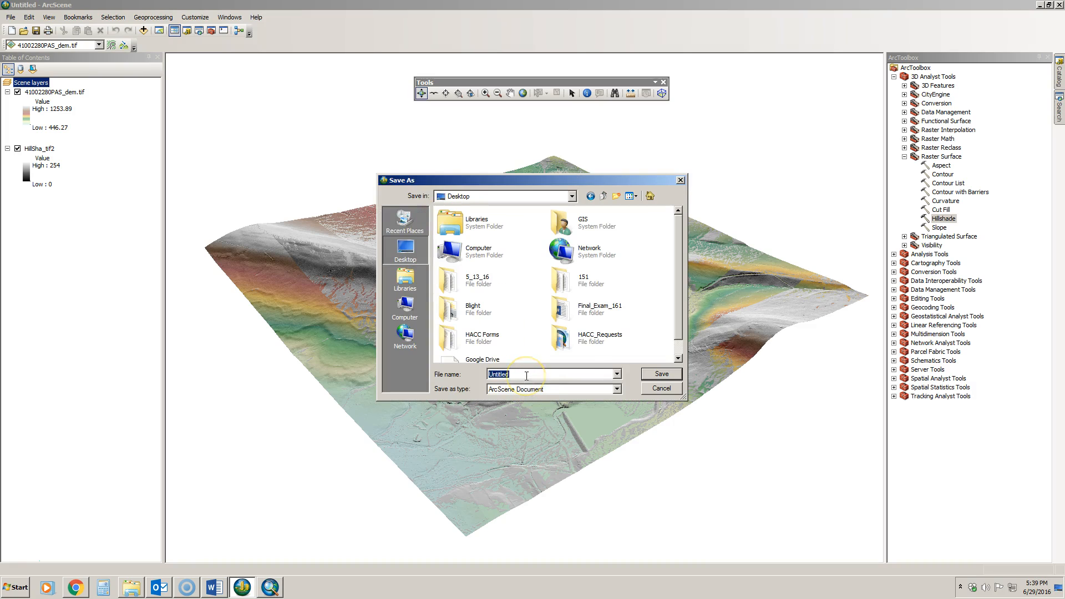
pyautogui.write('leb')
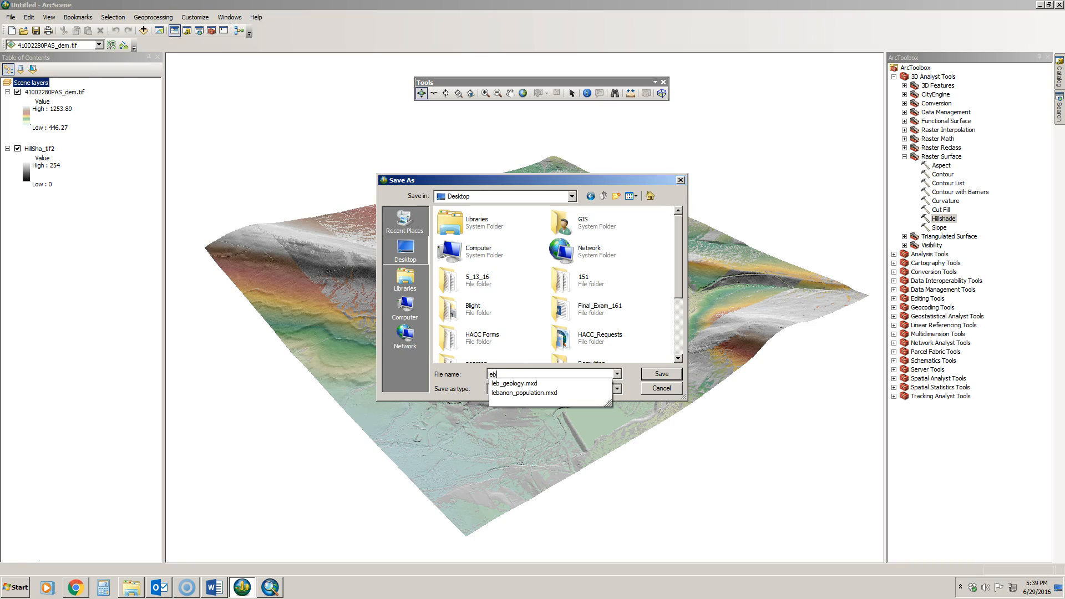
pyautogui.press('Return')
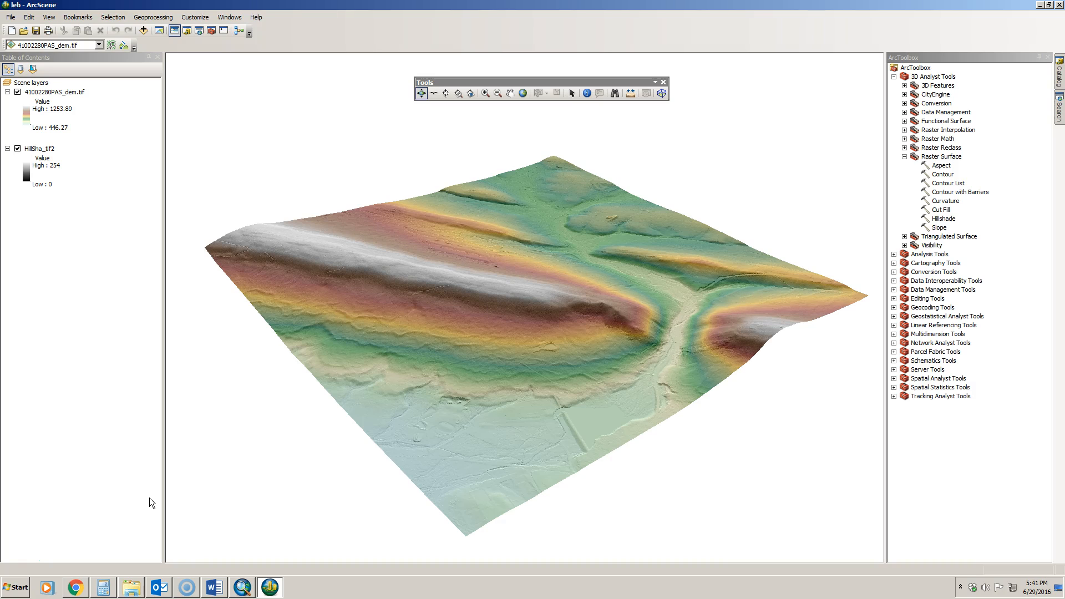
# - Calculate the scene's vertical exaggeration from its extent, apply it, and move the Scene Properties dialog clear of the terrain
pyautogui.moveTo(356, 290); pyautogui.dragTo(445, 302)
pyautogui.moveTo(483, 362)
pyautogui.mouseDown()
pyautogui.moveTo(348, 350)
pyautogui.moveTo(381, 305)
pyautogui.moveTo(406, 311)
pyautogui.moveTo(413, 366)
pyautogui.moveTo(359, 392)
pyautogui.moveTo(333, 385)
pyautogui.mouseUp()
pyautogui.click(34, 83)
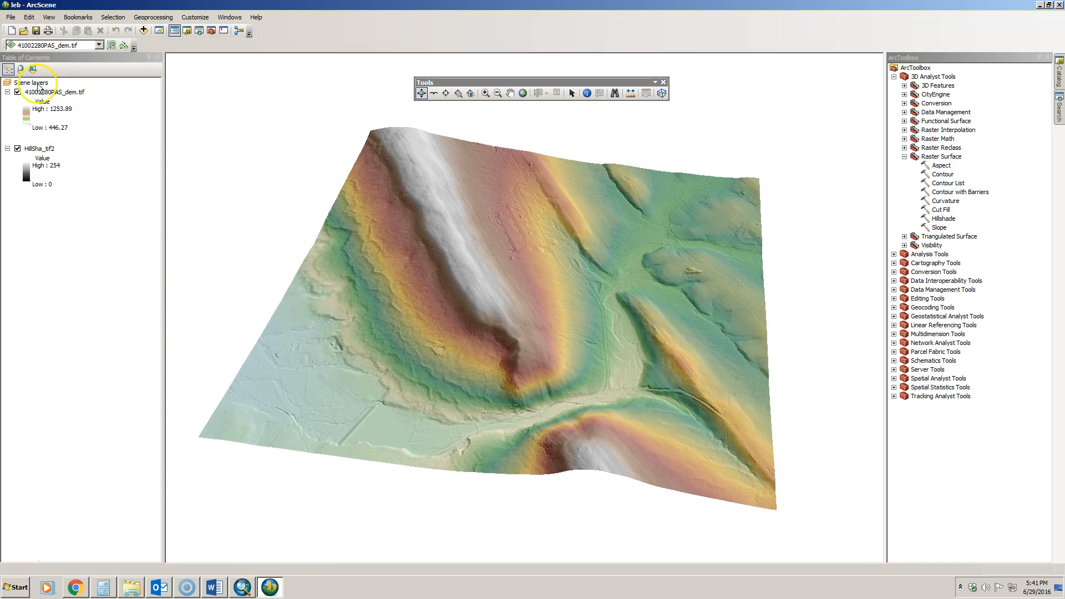
pyautogui.doubleClick(38, 84)
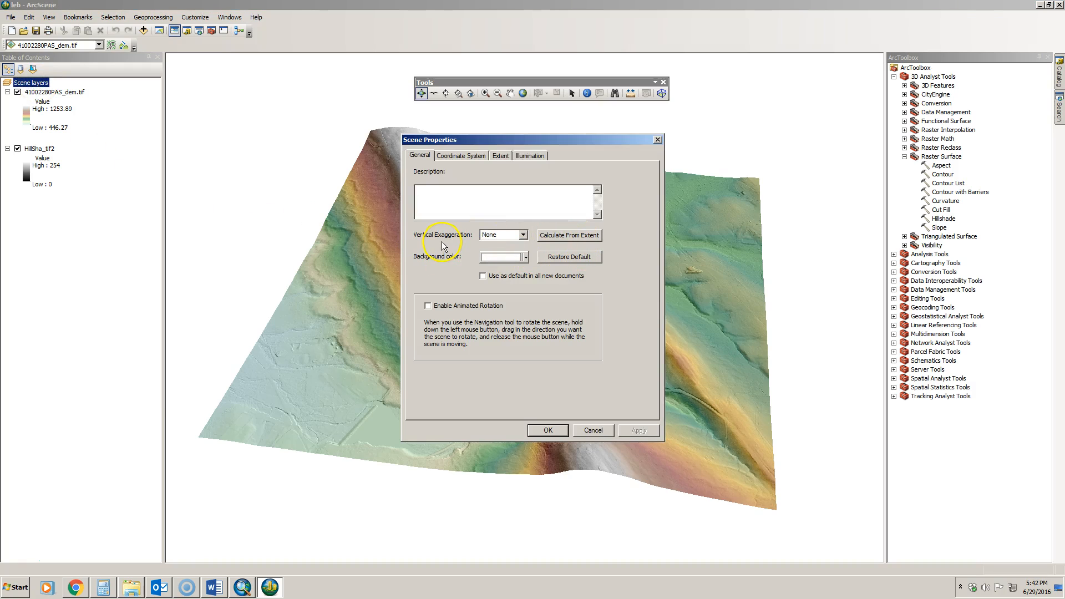
pyautogui.click(551, 239)
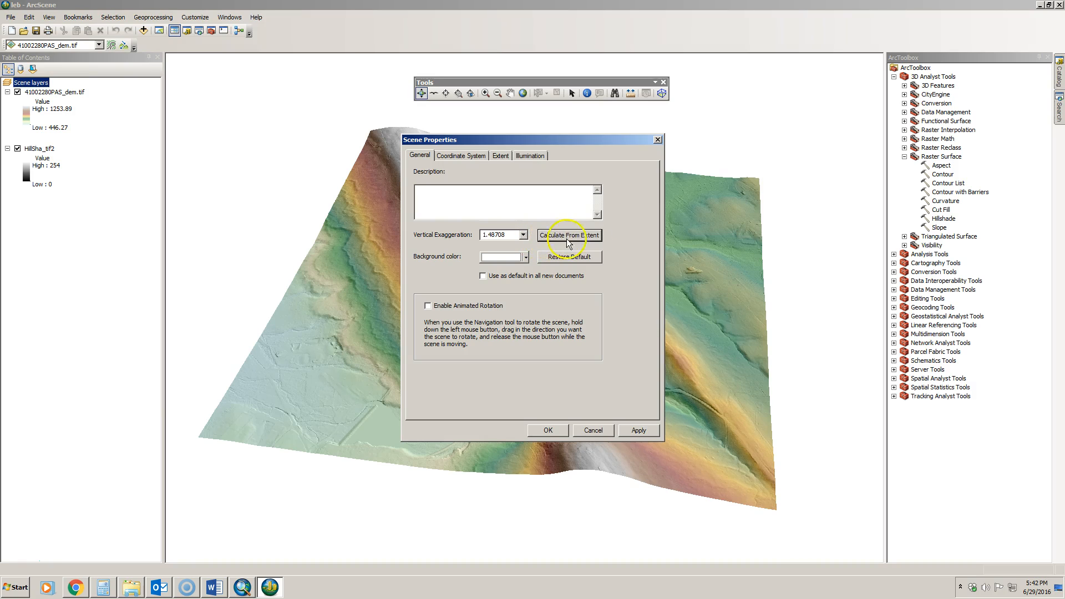
pyautogui.click(639, 430)
pyautogui.moveTo(594, 140); pyautogui.dragTo(914, 198)
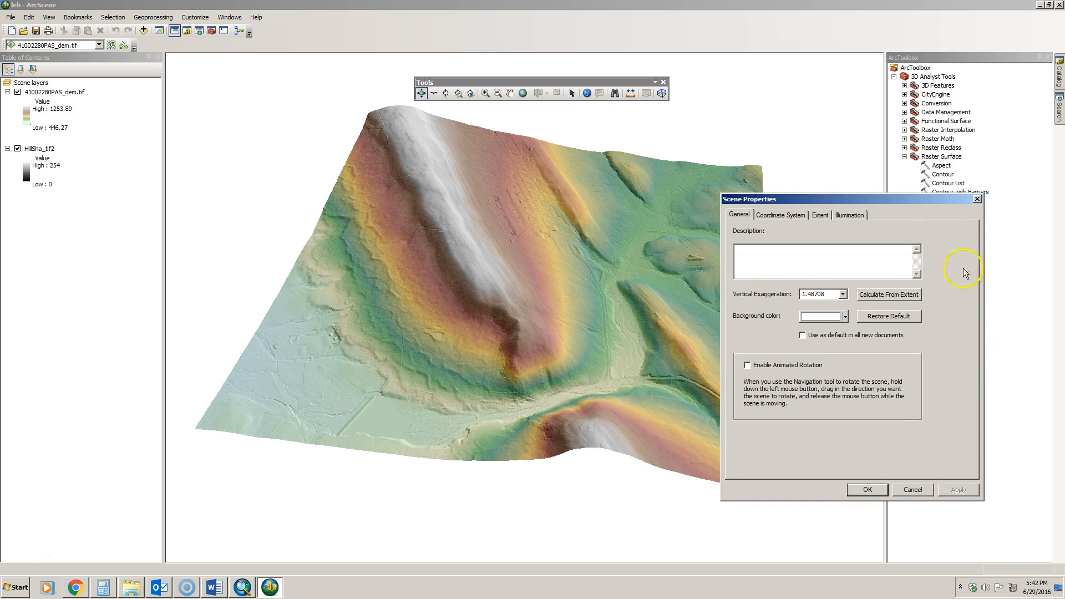
# - Set the scene's vertical exaggeration to 5 and apply it
pyautogui.click(842, 294)
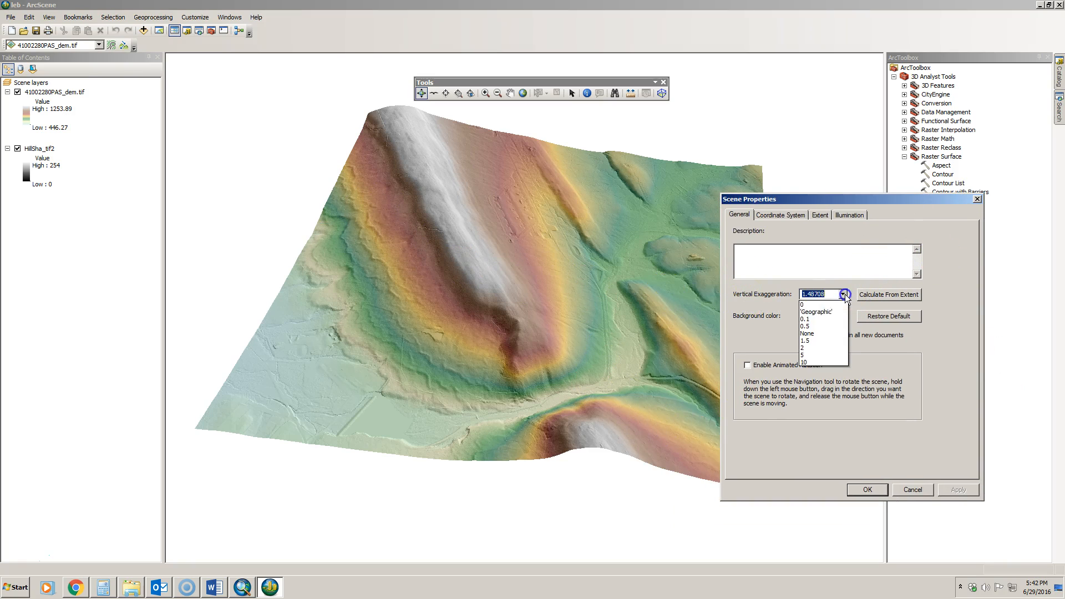
pyautogui.click(814, 353)
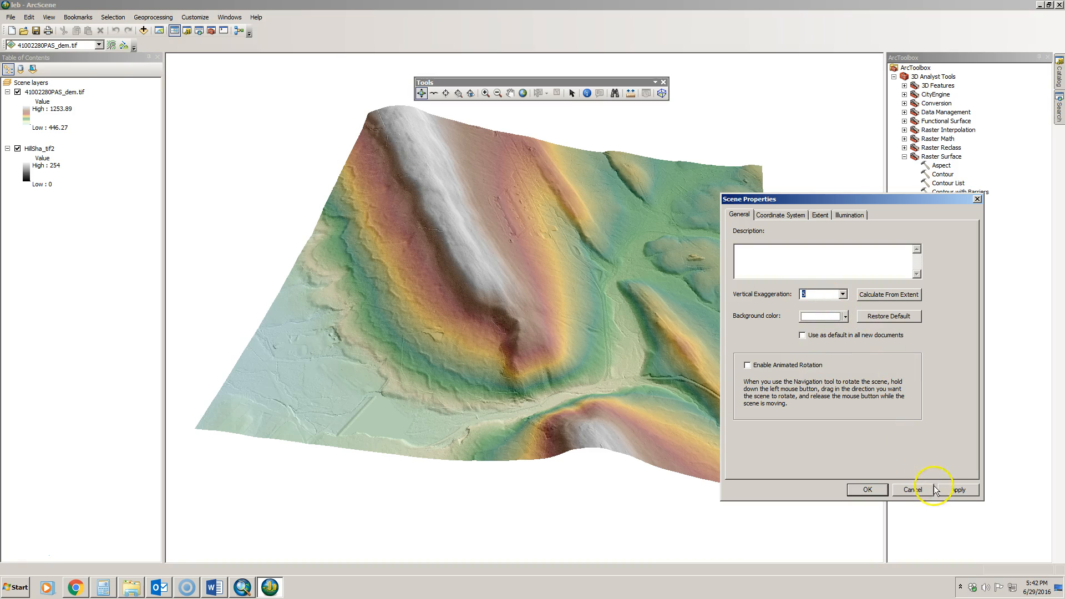
pyautogui.click(954, 490)
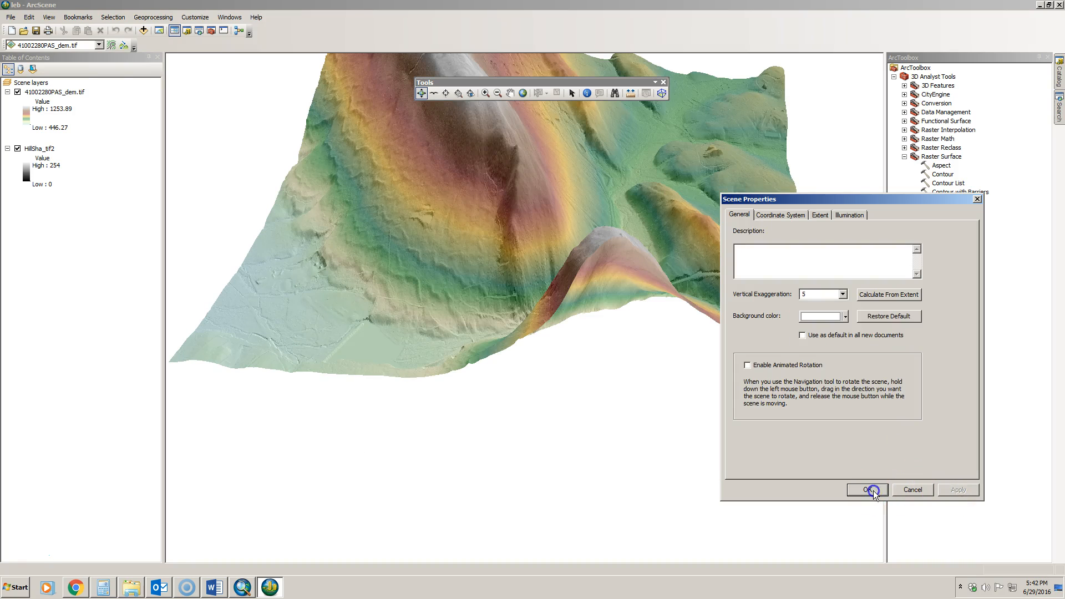
pyautogui.click(868, 489)
# - Fit the full scene in view and examine the exaggerated terrain from several angles
pyautogui.moveTo(530, 202); pyautogui.dragTo(305, 238)
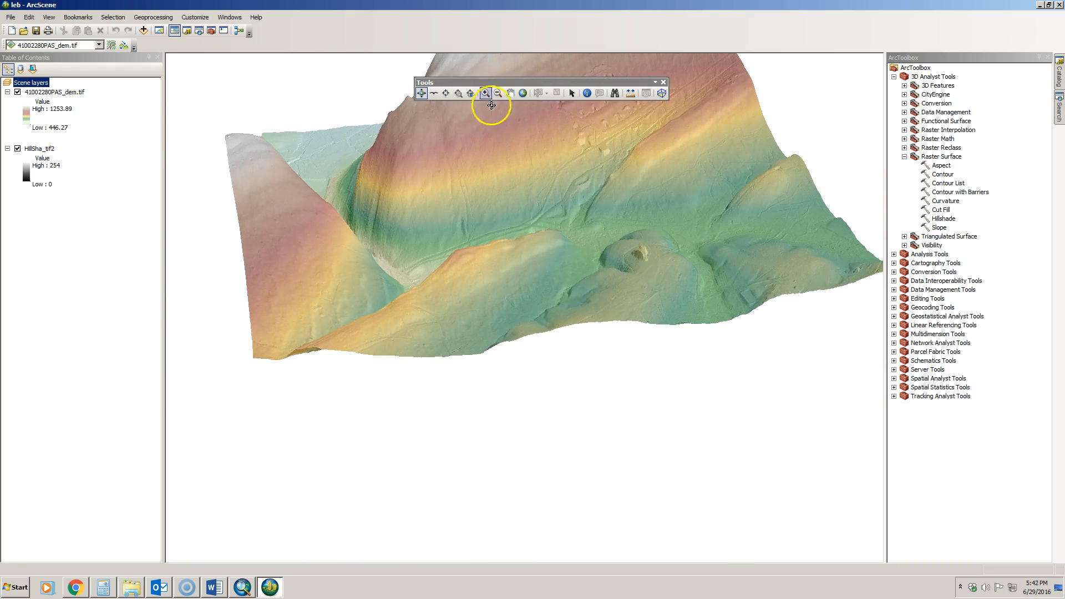
pyautogui.click(523, 93)
pyautogui.moveTo(596, 335); pyautogui.dragTo(737, 418)
pyautogui.moveTo(532, 428); pyautogui.dragTo(749, 399)
pyautogui.moveTo(557, 373); pyautogui.dragTo(471, 352)
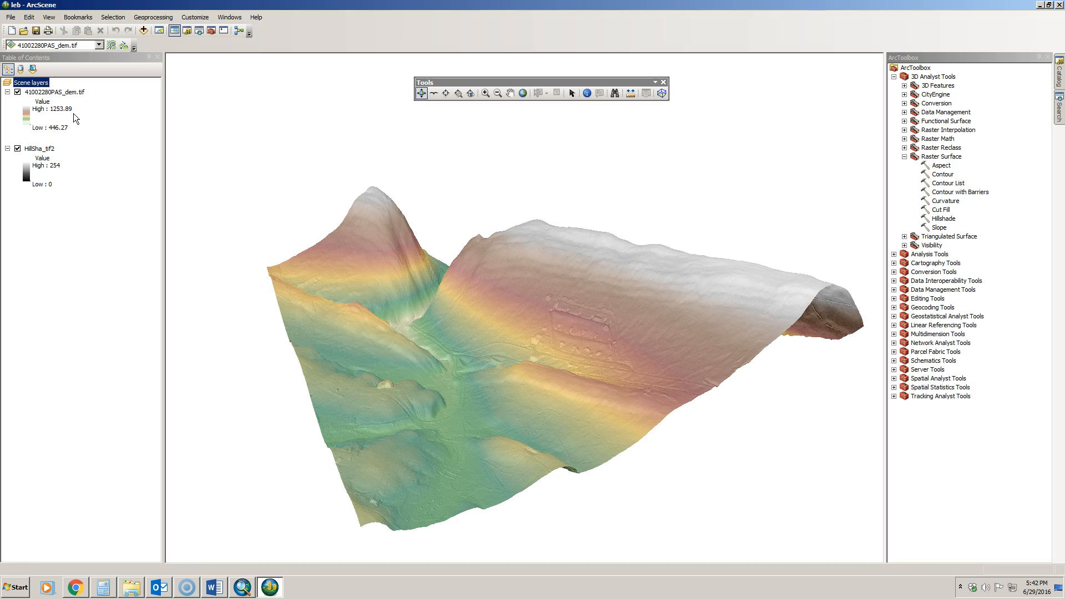
pyautogui.moveTo(302, 263); pyautogui.dragTo(694, 435)
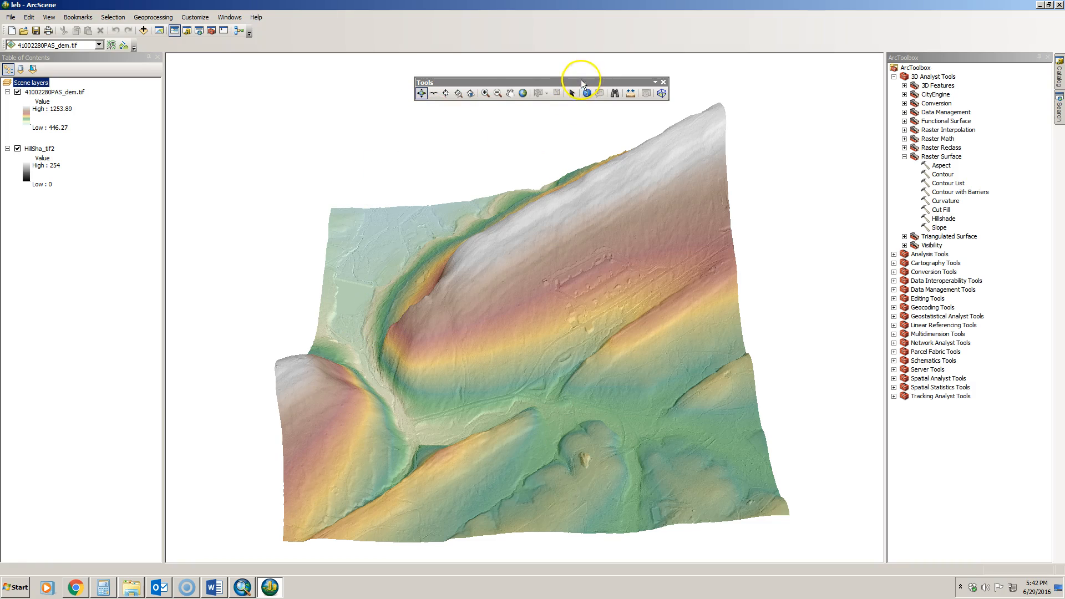
pyautogui.moveTo(494, 418); pyautogui.dragTo(488, 344)
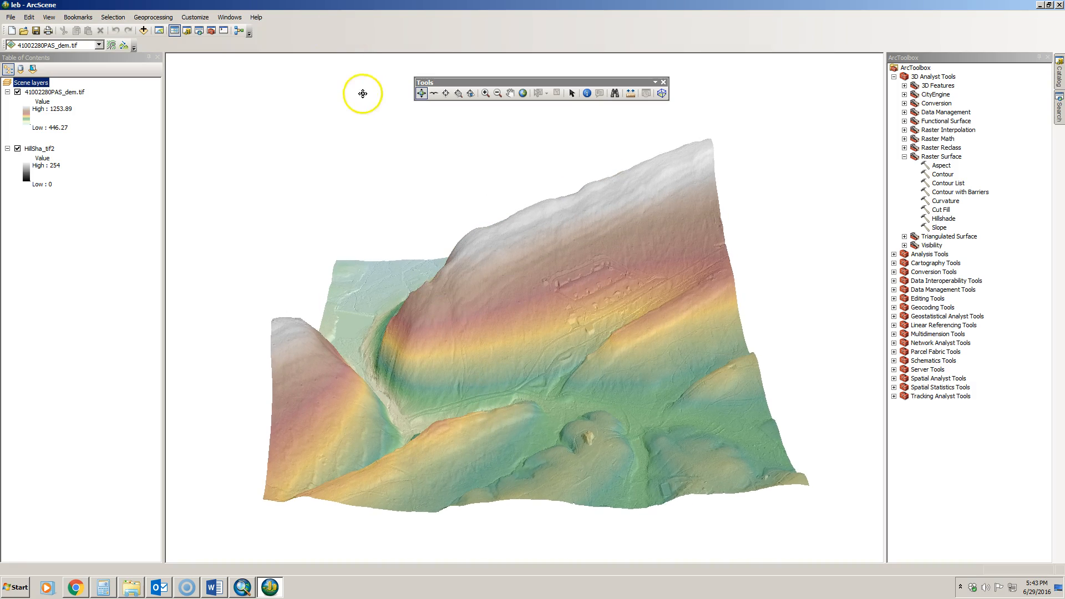
# - Display the Animation toolbar
pyautogui.rightClick(349, 30)
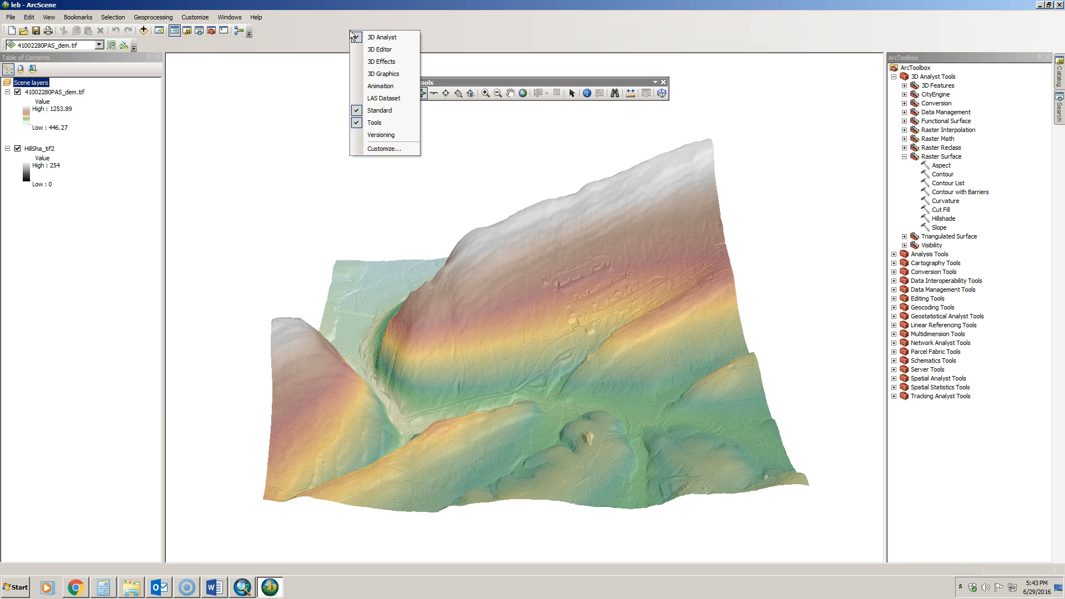
pyautogui.click(380, 86)
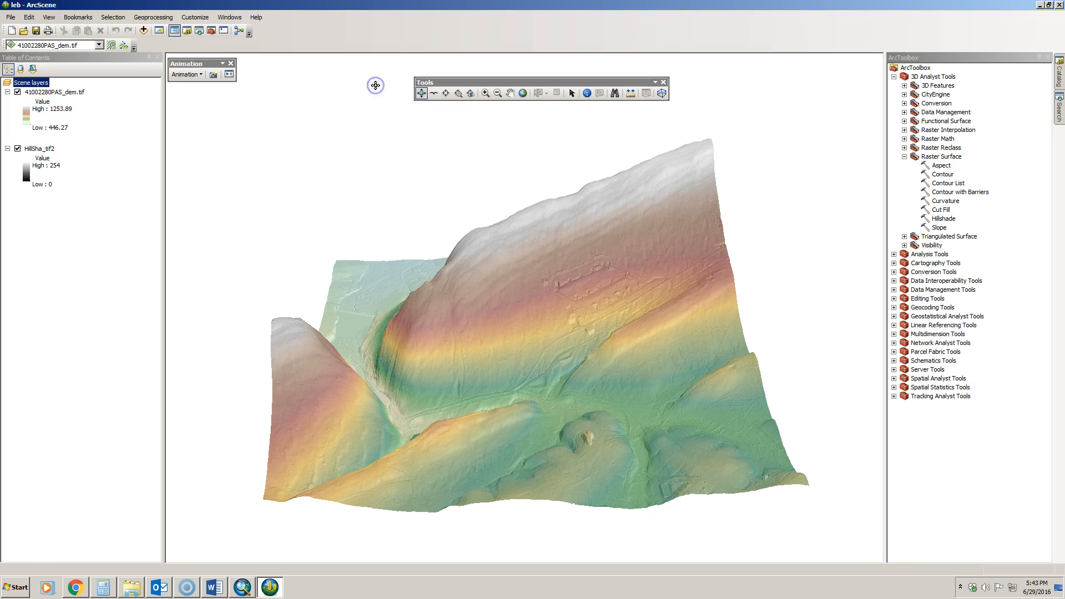
# - Set the scene's vertical exaggeration to 2 in the scene properties
pyautogui.moveTo(487, 423); pyautogui.dragTo(748, 413)
pyautogui.moveTo(444, 388); pyautogui.dragTo(635, 423)
pyautogui.click(47, 89)
pyautogui.doubleClick(46, 86)
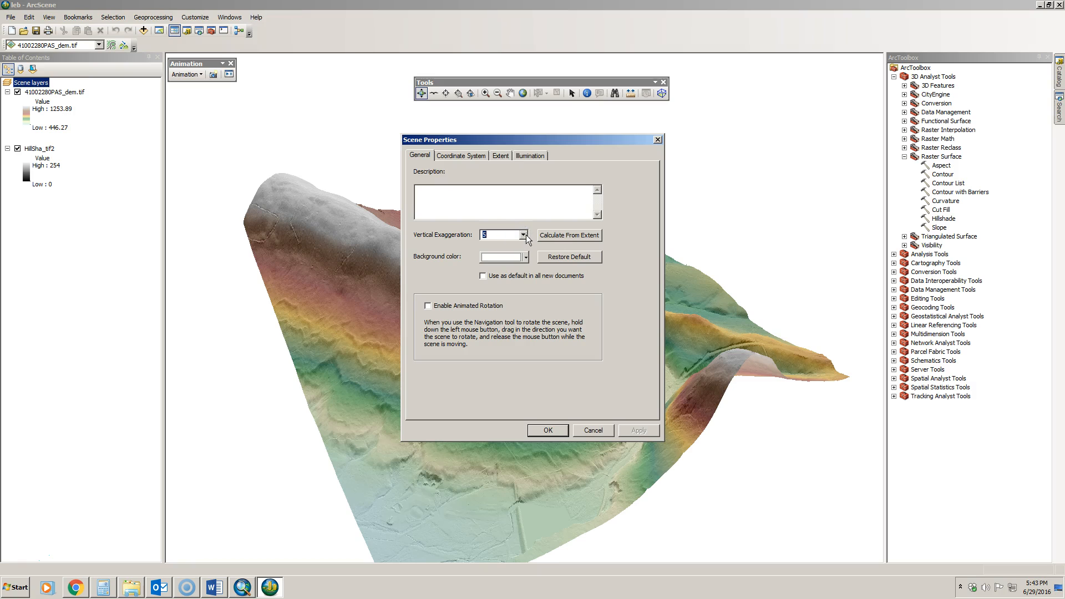
pyautogui.click(522, 236)
pyautogui.click(495, 288)
pyautogui.click(548, 430)
pyautogui.moveTo(544, 430); pyautogui.dragTo(464, 374)
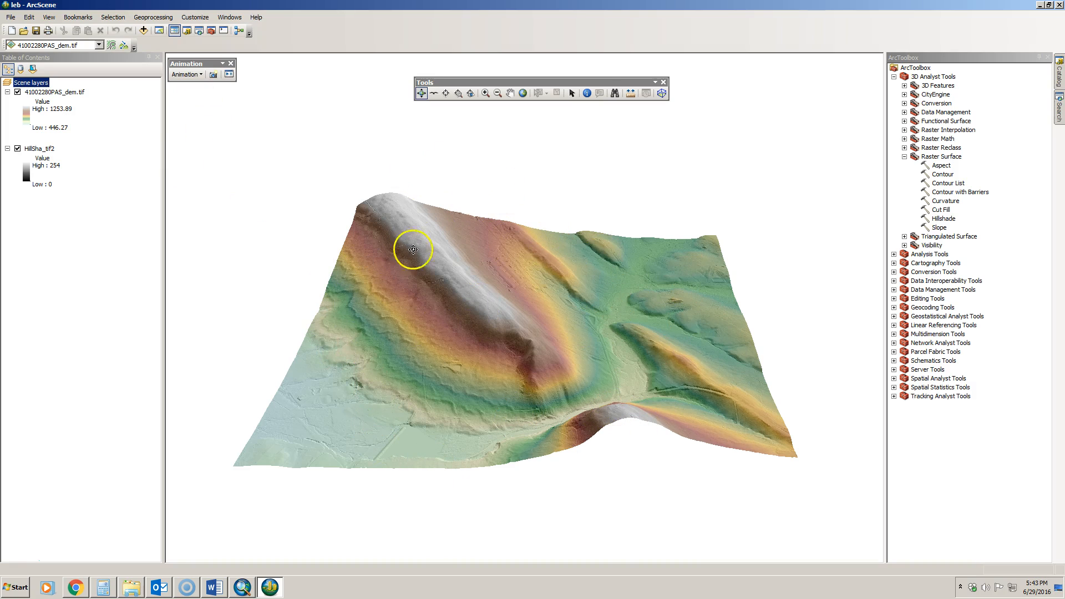
# - Open the animation controls and capture the full terrain view and a close-up of the main ridge for a flyby animation
pyautogui.click(230, 75)
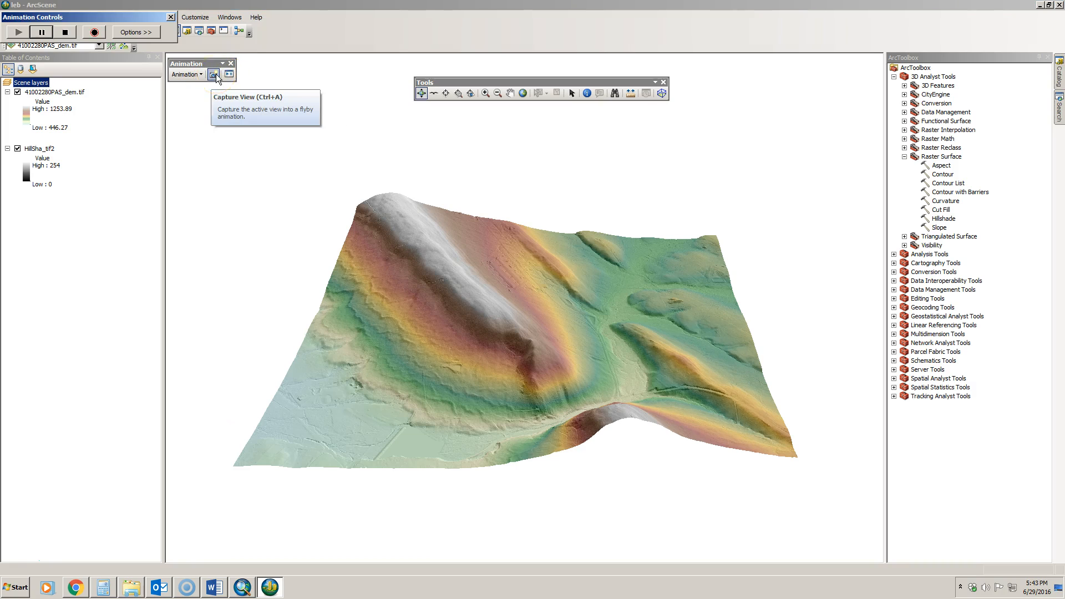
pyautogui.click(214, 75)
pyautogui.scroll(10, 488, 363)
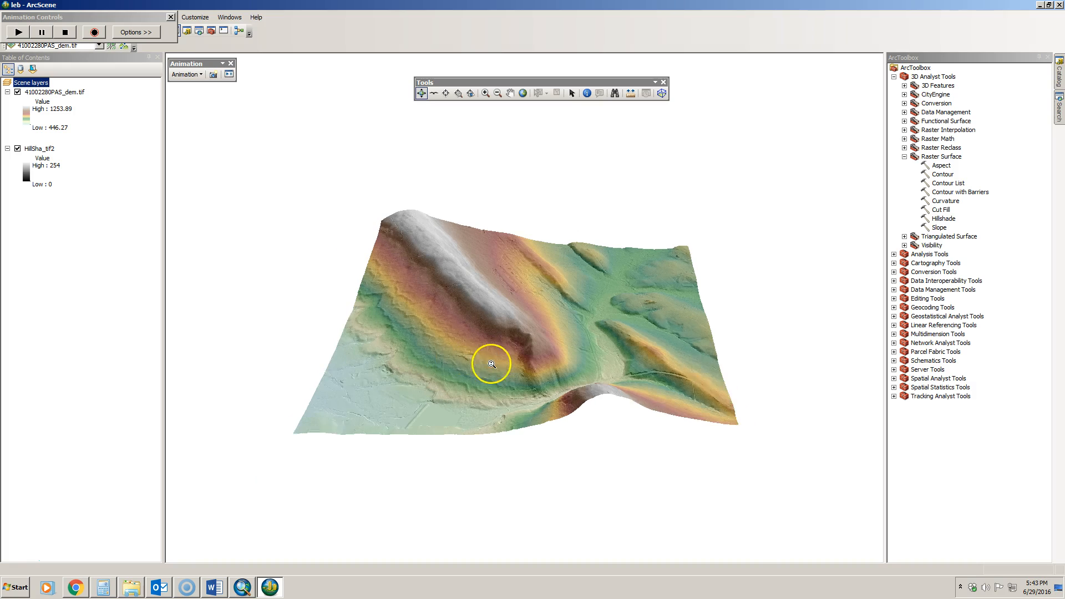
pyautogui.scroll(2, 494, 356)
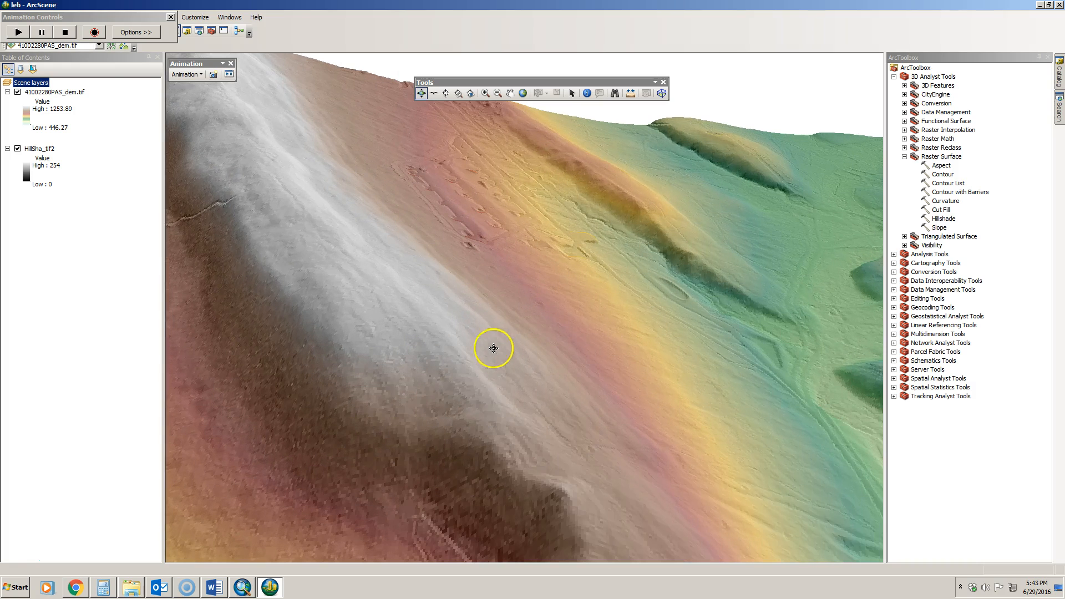
pyautogui.click(215, 74)
# - Add two more captures to the flyby: a low side view of the ridge and a distant side view of the whole terrain
pyautogui.moveTo(779, 411); pyautogui.dragTo(502, 335)
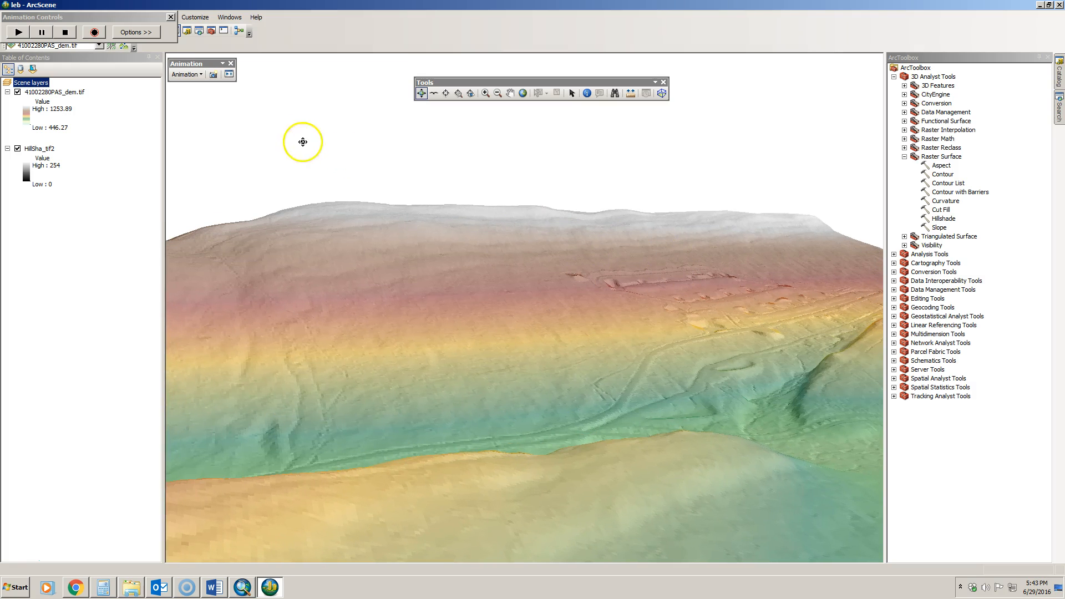
pyautogui.click(213, 74)
pyautogui.moveTo(642, 324); pyautogui.dragTo(621, 341)
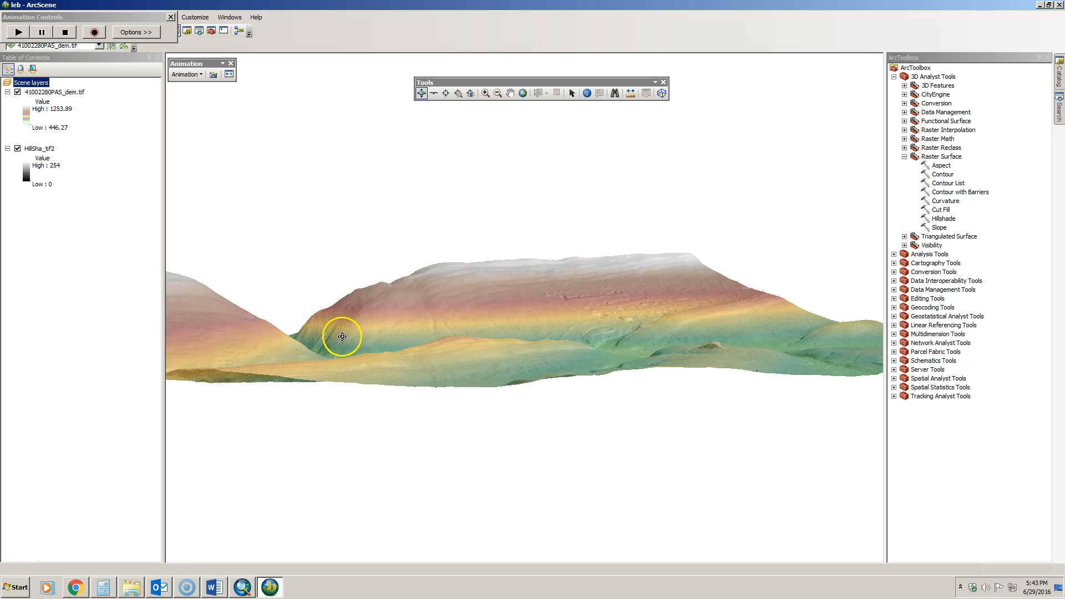
pyautogui.scroll(-3, 343, 337)
pyautogui.click(213, 75)
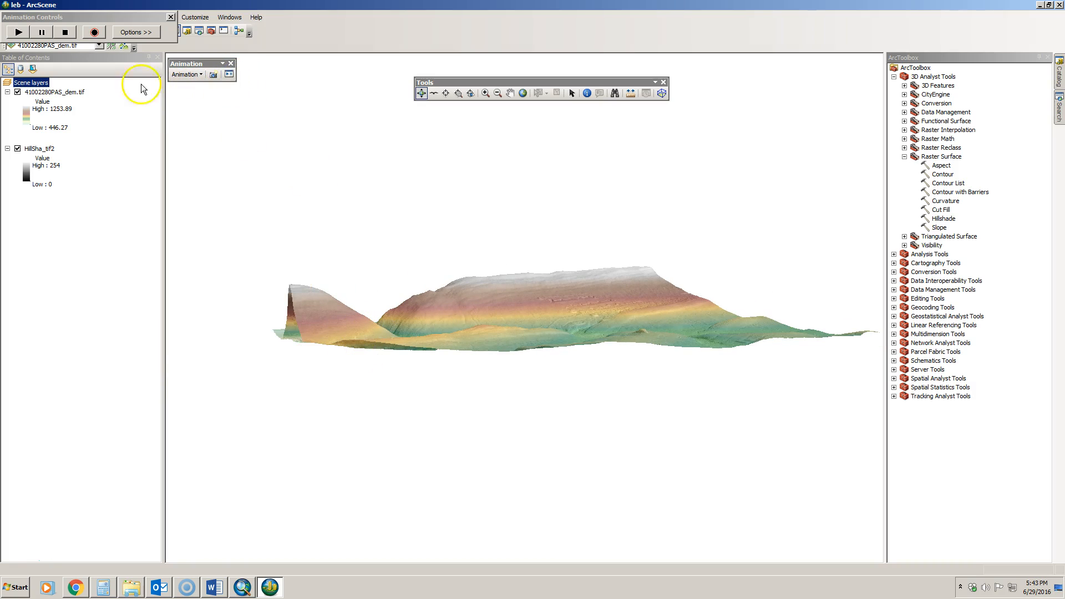
# - Play back the captured flyby animation and examine the terrain from above
pyautogui.click(19, 33)
pyautogui.moveTo(488, 300); pyautogui.dragTo(602, 447)
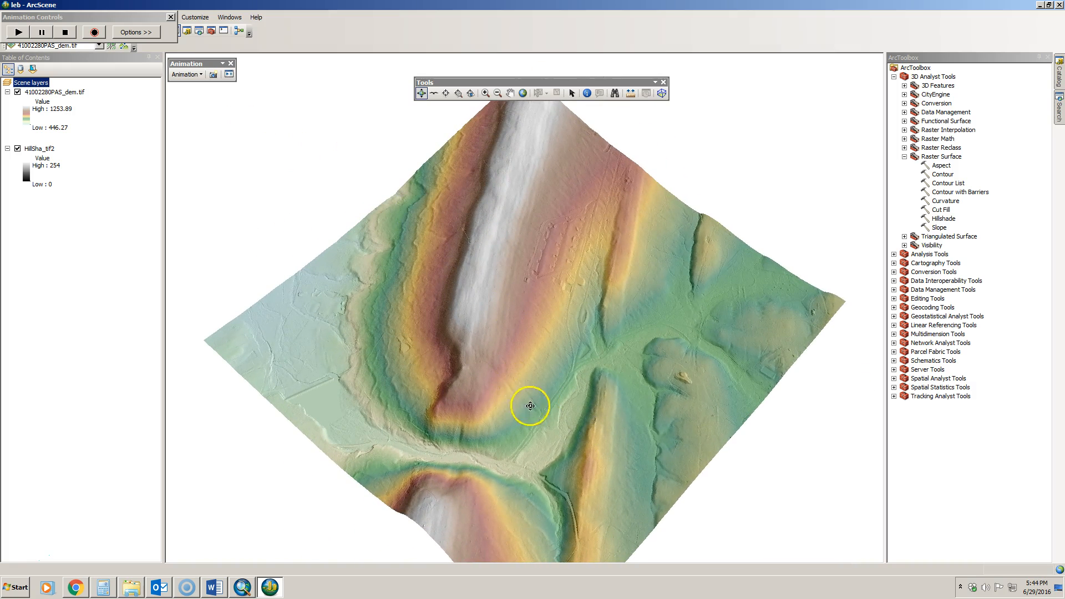
pyautogui.moveTo(530, 406); pyautogui.dragTo(499, 398)
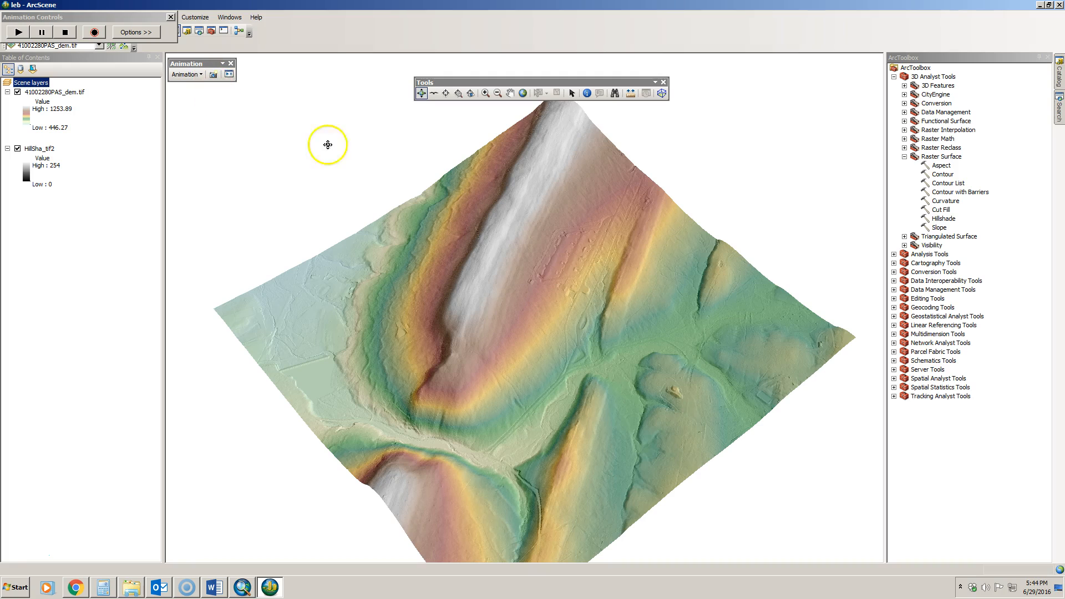
# - Fly over the terrain surface with the Fly tool, raising the fly speed to 6
pyautogui.click(422, 92)
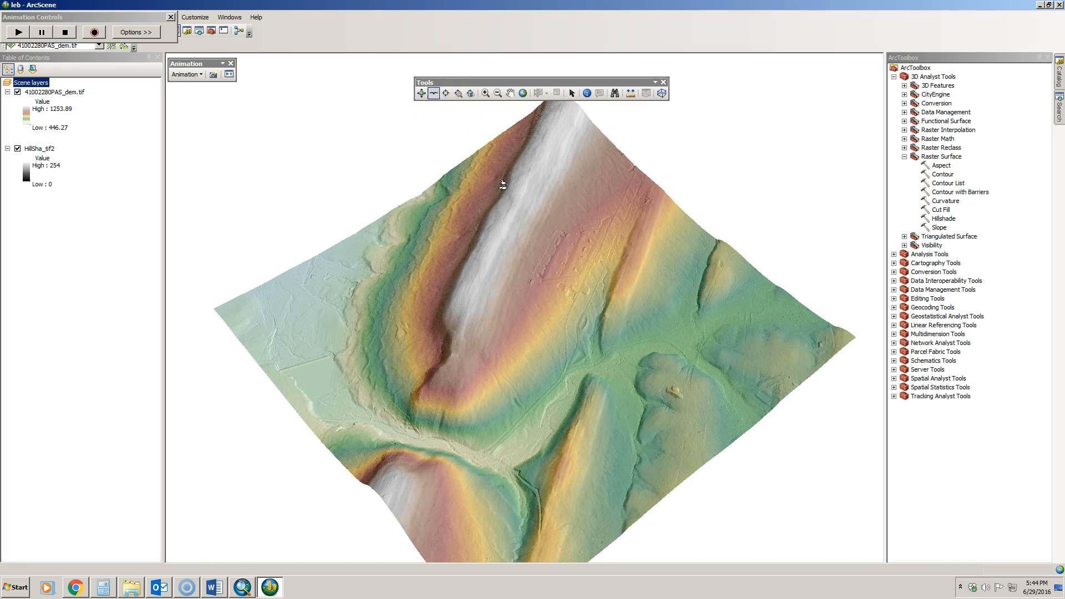
pyautogui.click(569, 341)
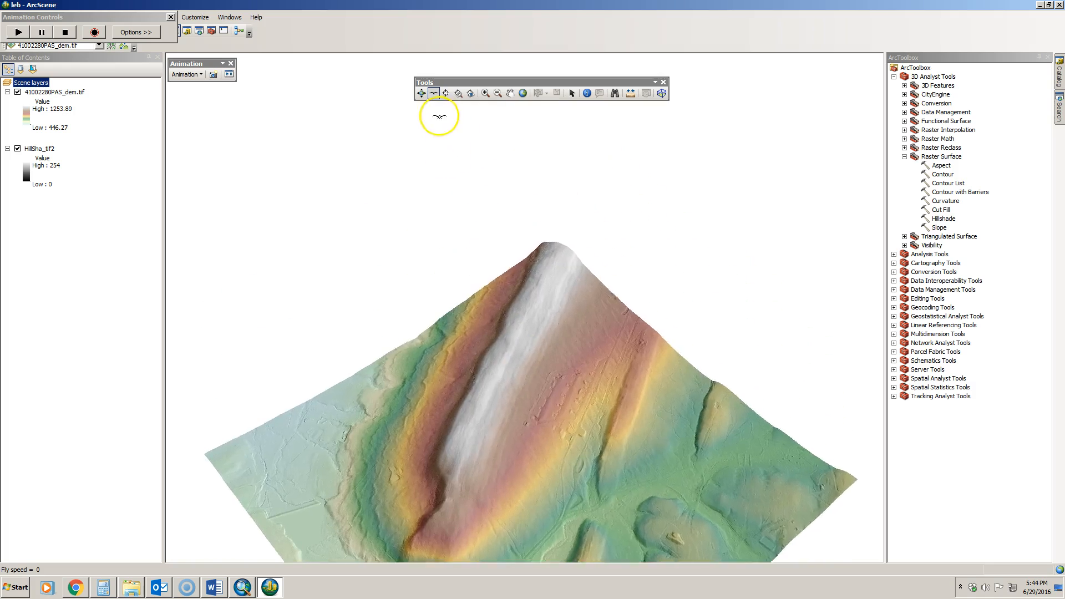
pyautogui.click(599, 385)
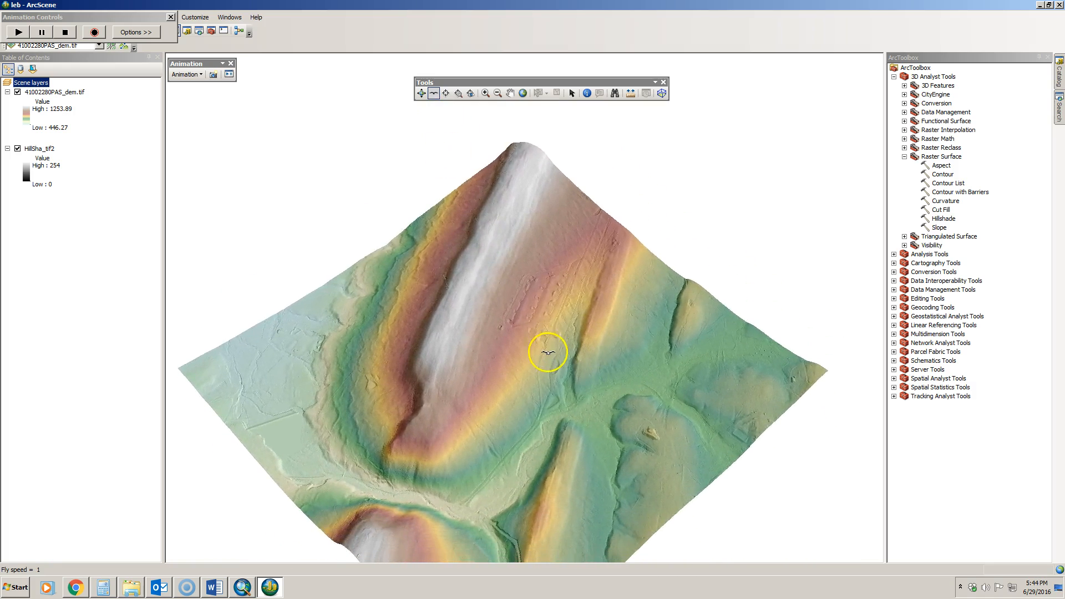
pyautogui.click(548, 352)
pyautogui.click(546, 340)
pyautogui.click(545, 333)
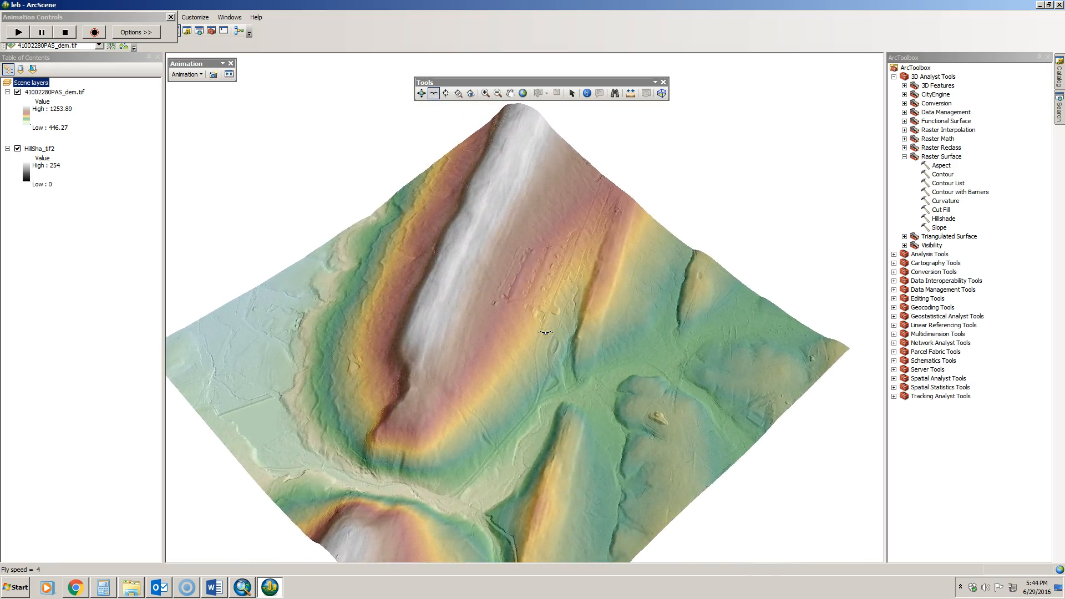
pyautogui.click(552, 314)
pyautogui.click(553, 316)
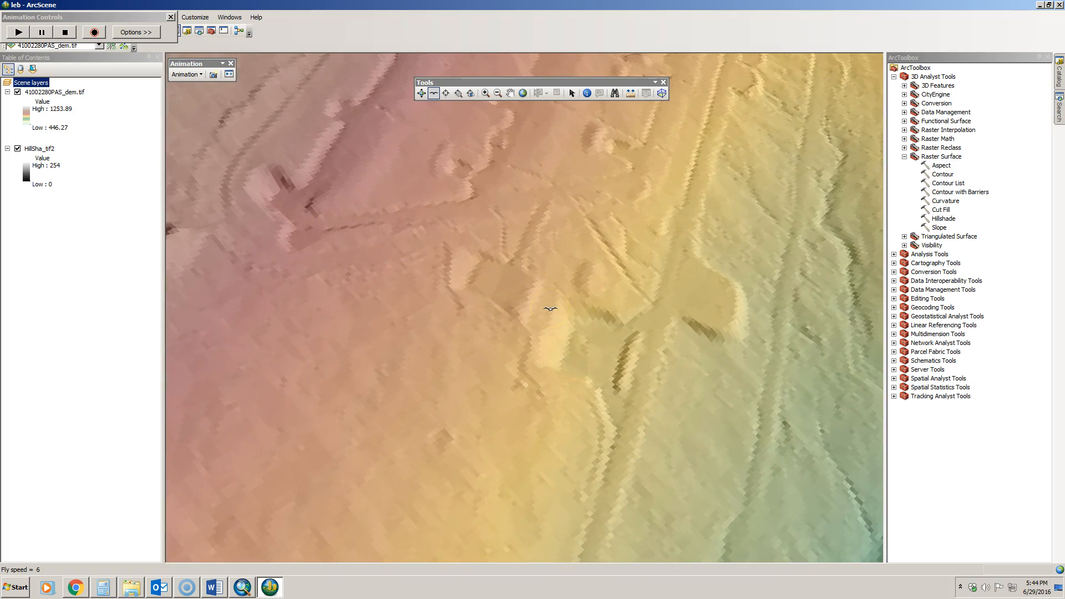
pyautogui.scroll(-5, 621, 254)
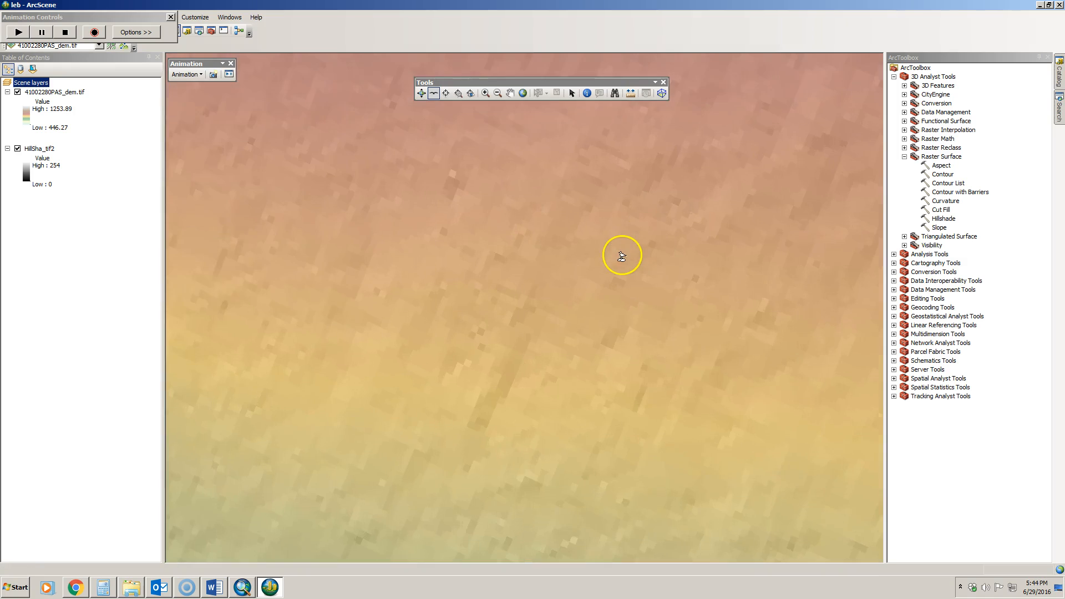
pyautogui.scroll(10, 623, 255)
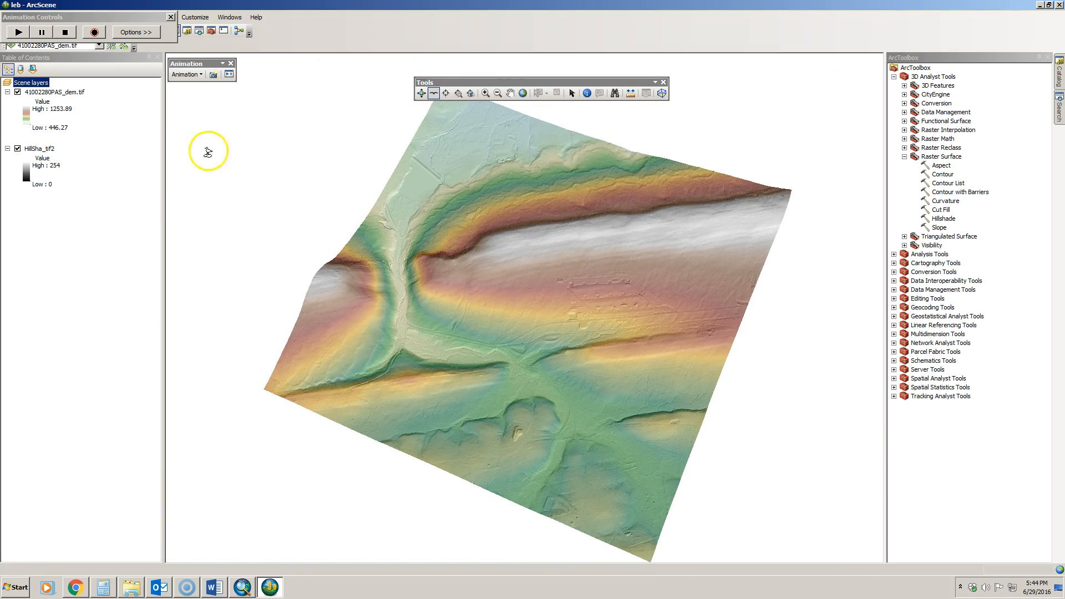
# - Close the animation controls and fit the full scene in view
pyautogui.click(94, 32)
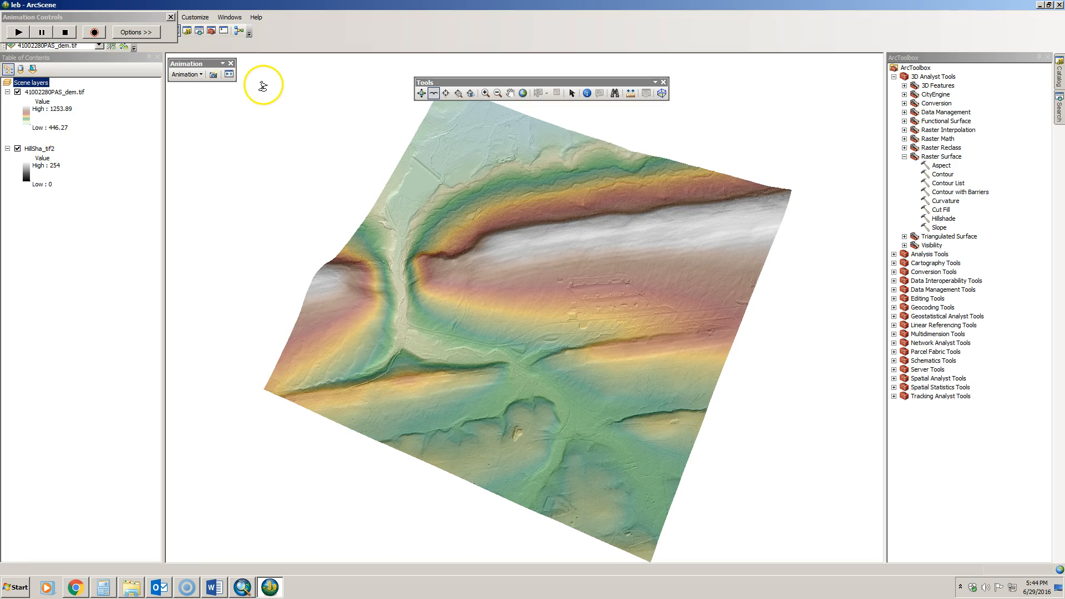
pyautogui.click(170, 18)
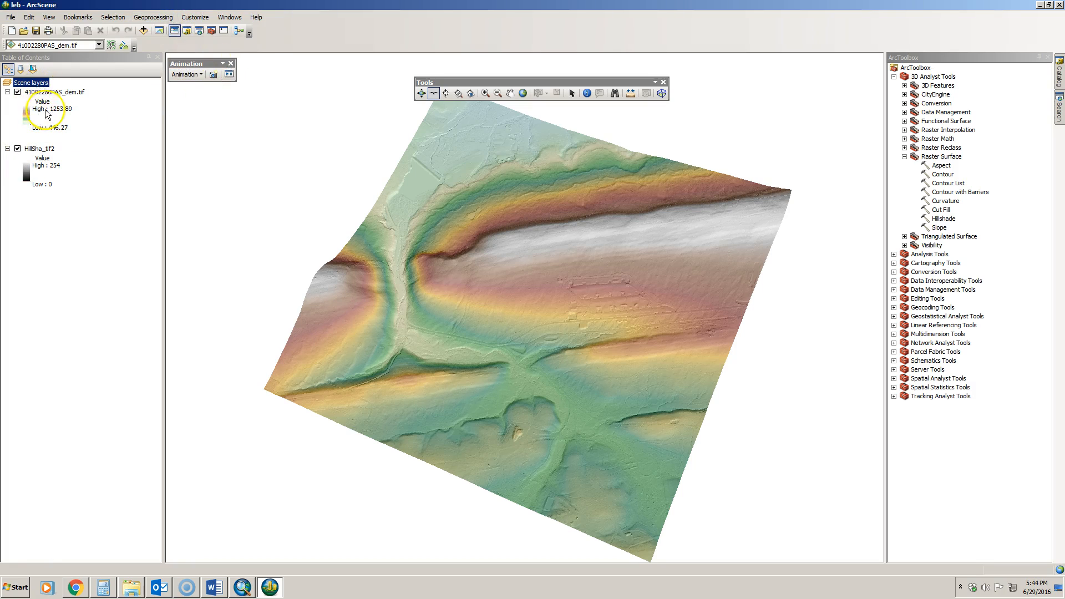
pyautogui.click(522, 93)
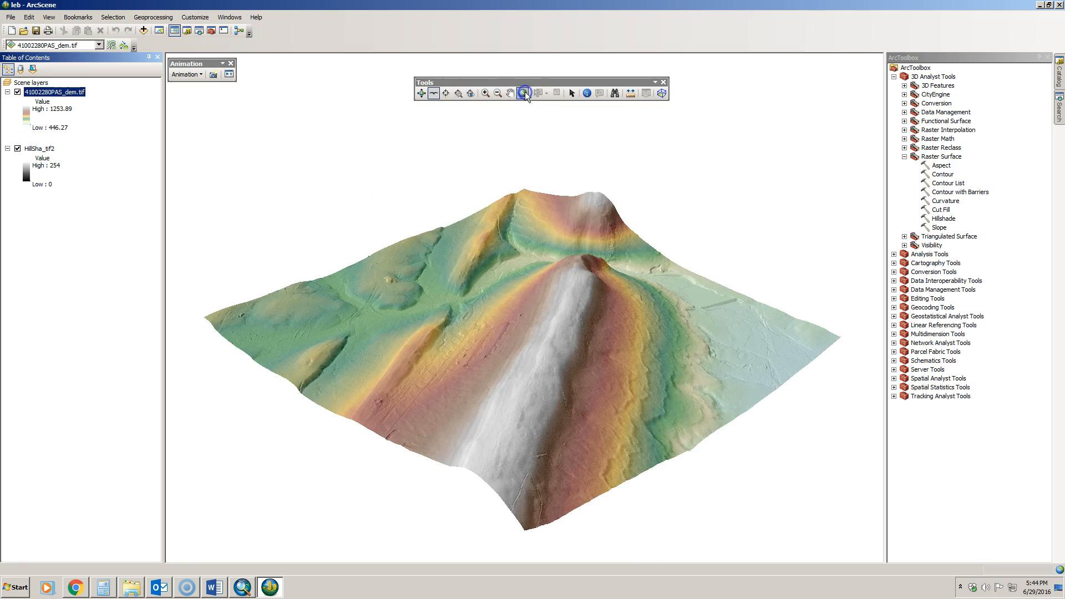